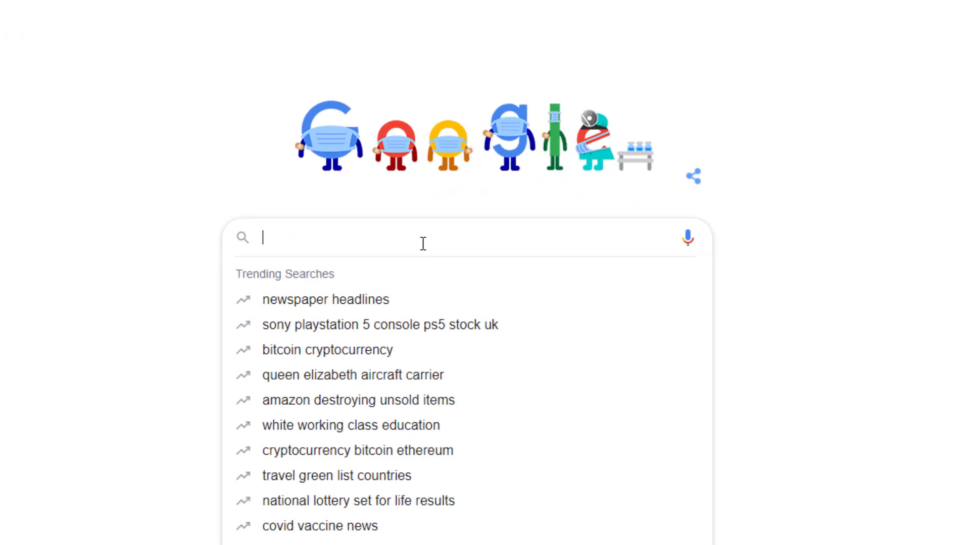
Step: Search Google for "iso buster" and open the official IsoBuster website from the results
type("iso")
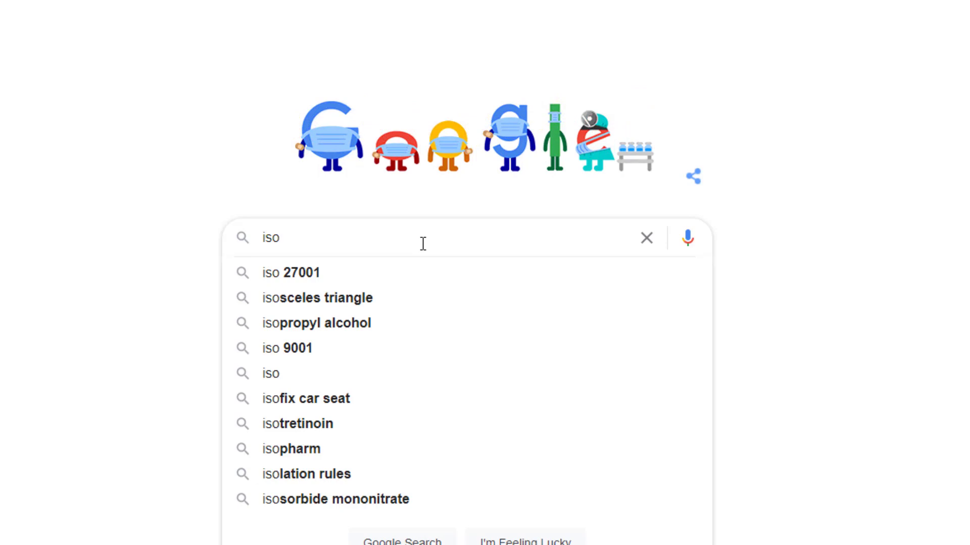
type(" buster")
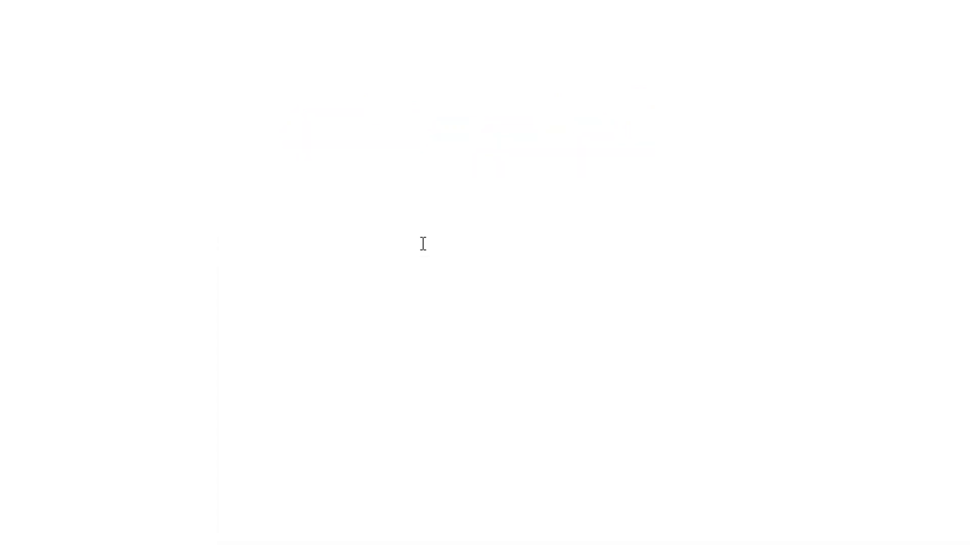
left_click(108, 151)
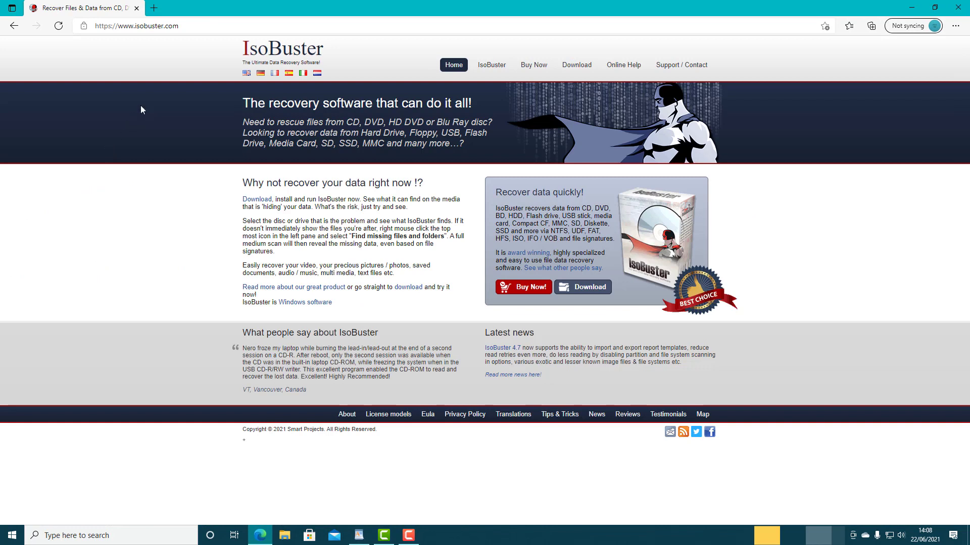
left_click(208, 25)
left_click(208, 25)
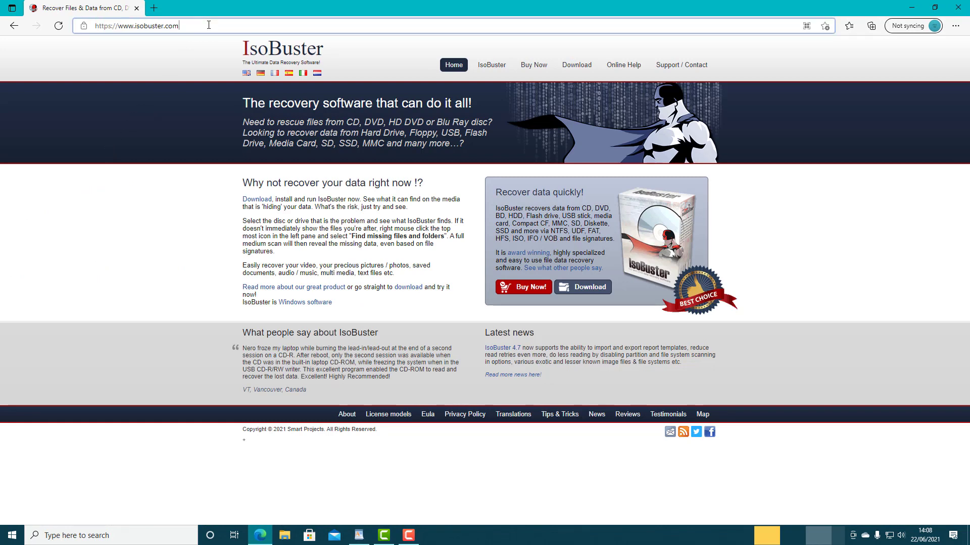
left_click(8, 28)
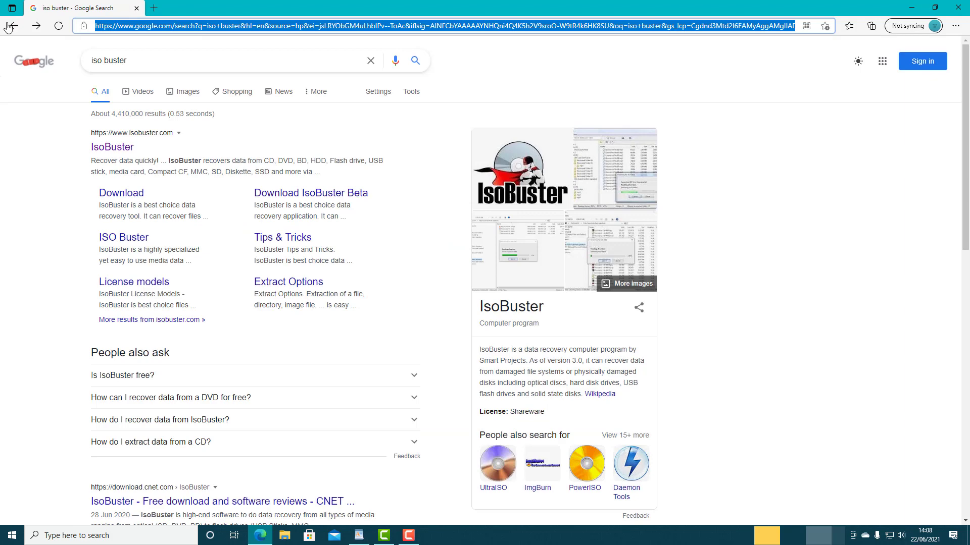
left_click(36, 26)
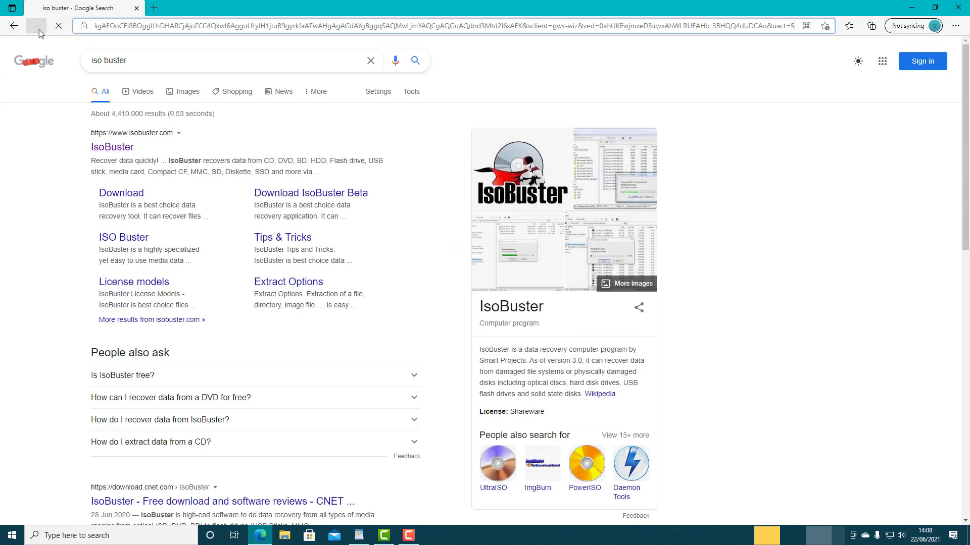
left_click(206, 26)
left_click_drag(205, 26, 121, 23)
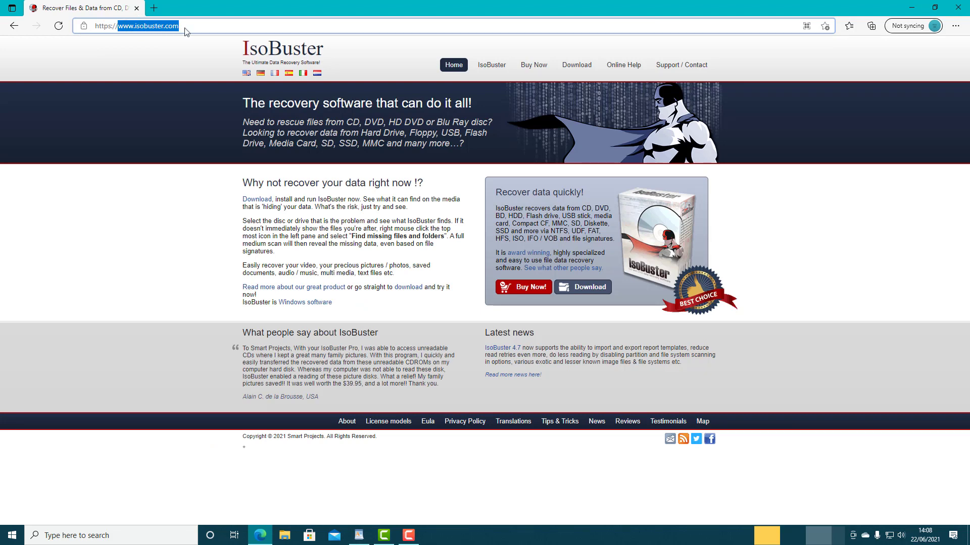
left_click(220, 26)
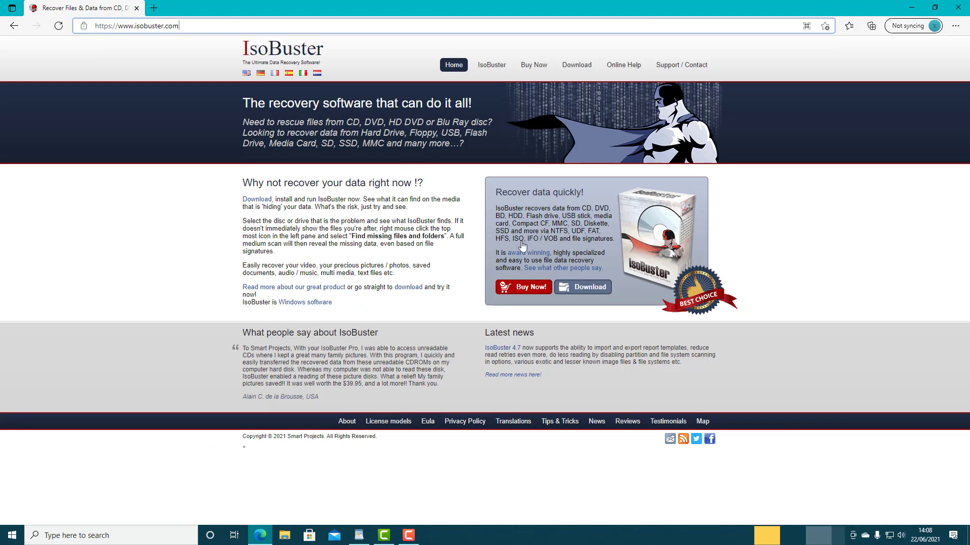
Step: Download the IsoBuster 4.7 installer from the website's download page
left_click(583, 288)
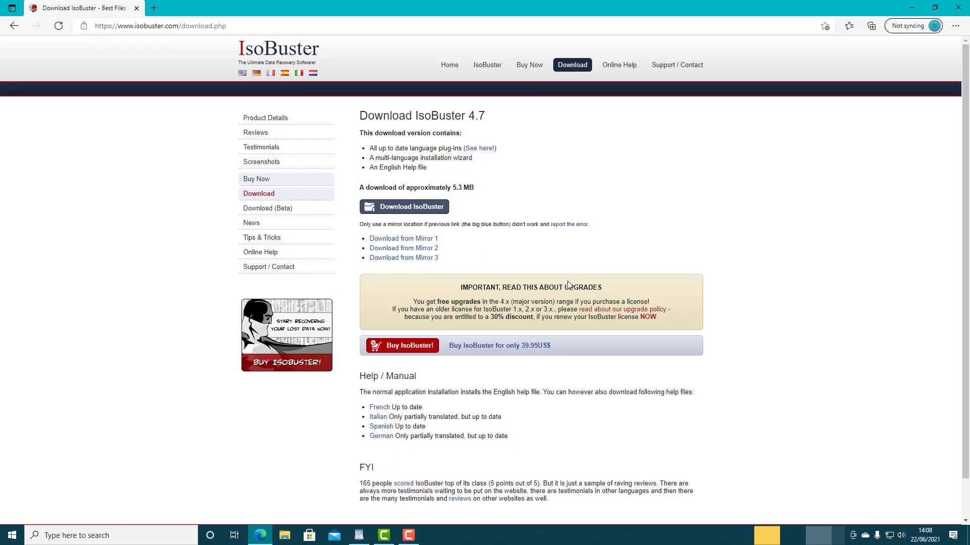
left_click(393, 212)
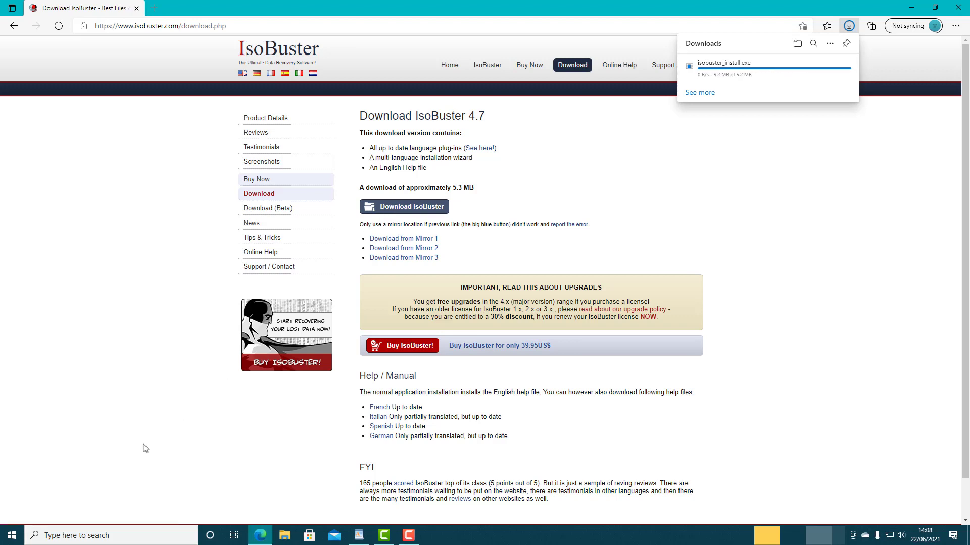
Step: Launch the installed IsoBuster application through Windows search and decline its online check for a newer version
left_click(51, 534)
type("so")
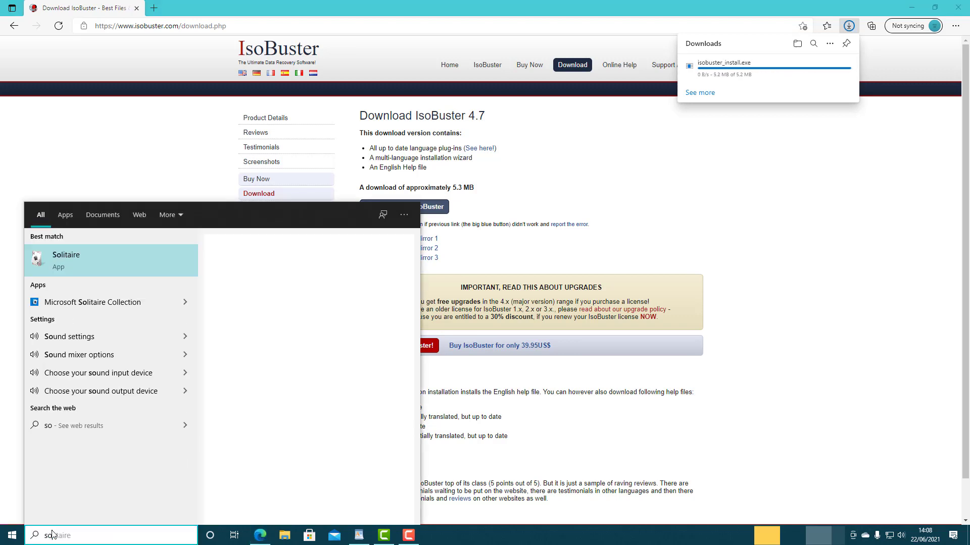
key("BackSpace")
key("BackSpace")
type("isob")
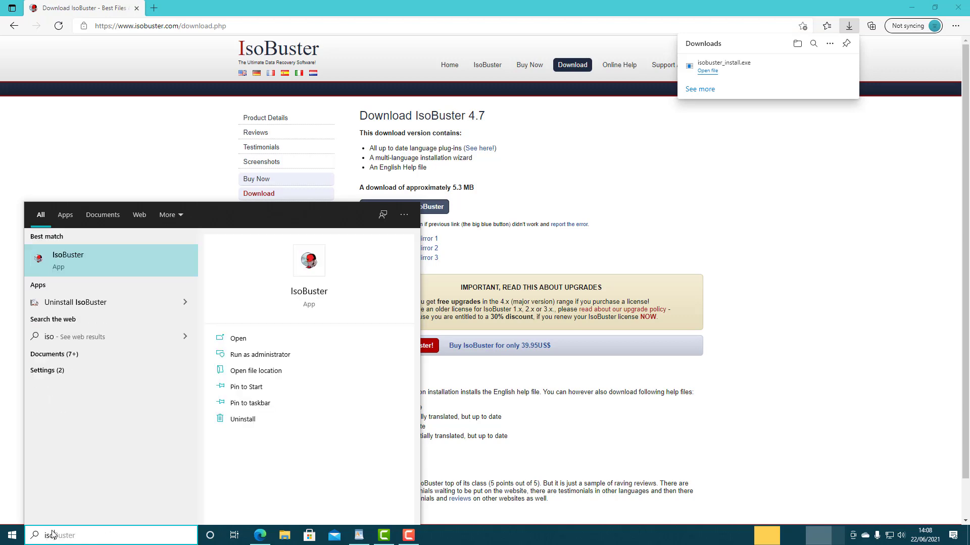
key("Escape")
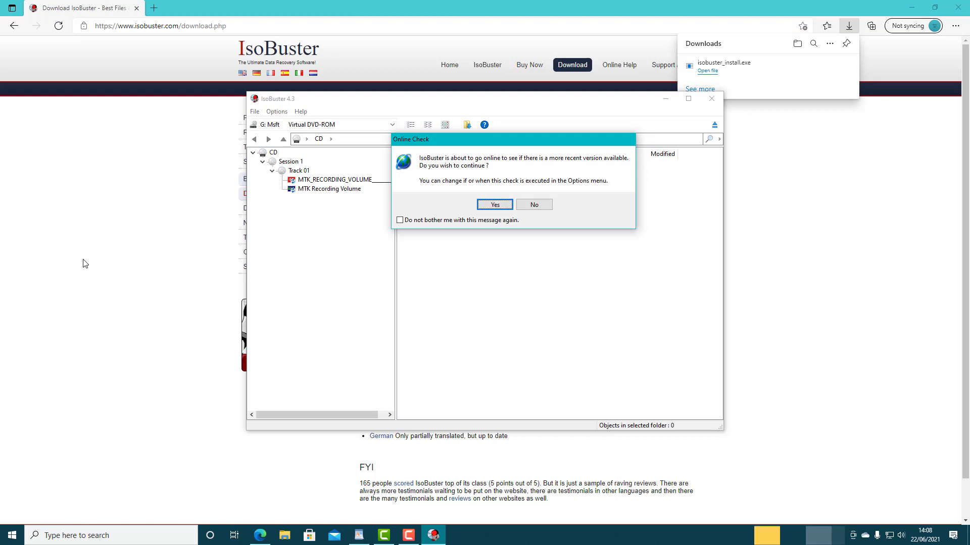
key("Tab")
key("Return")
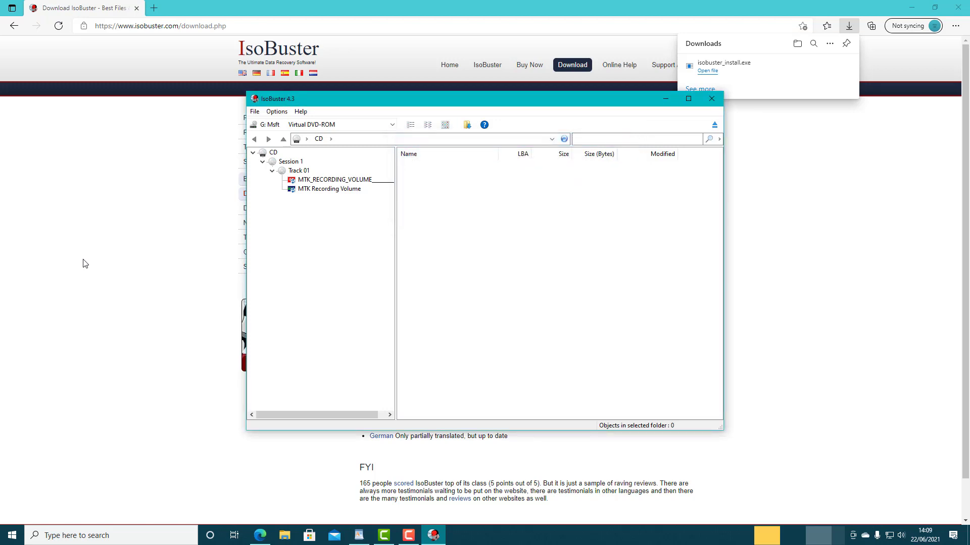
Step: Return to the browser, search Google for "makemkv" and open the official MakeMKV website
left_click(83, 263)
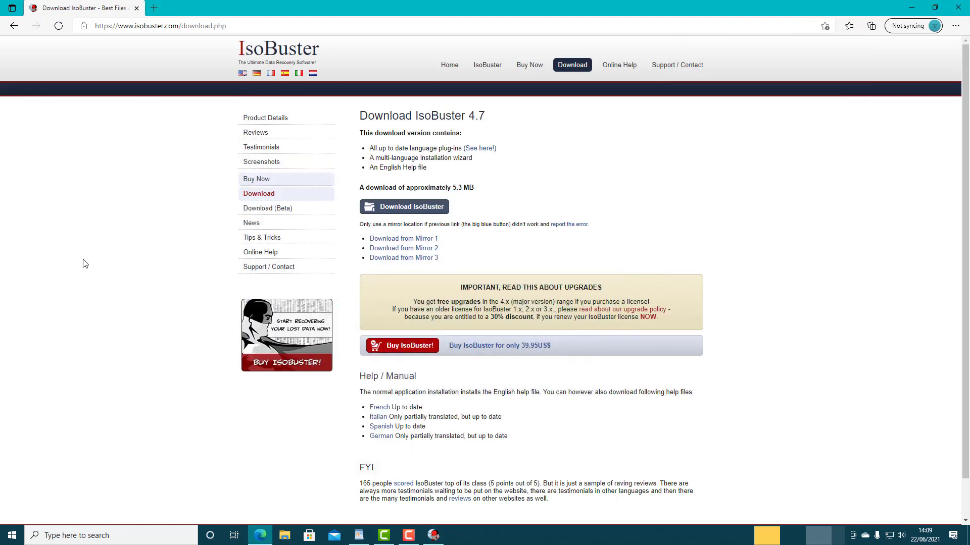
left_click(153, 8)
key("ctrl+w")
left_click(13, 27)
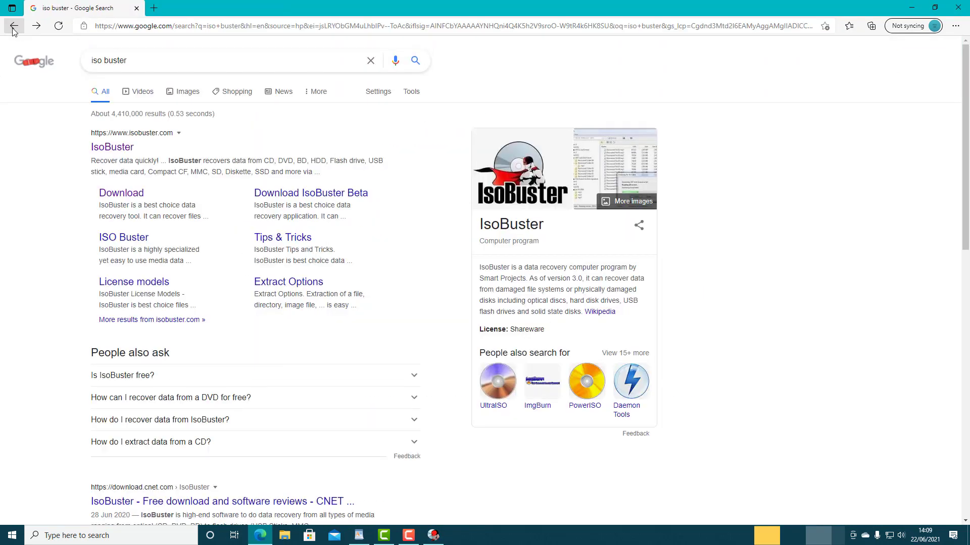
left_click_drag(127, 61, 90, 61)
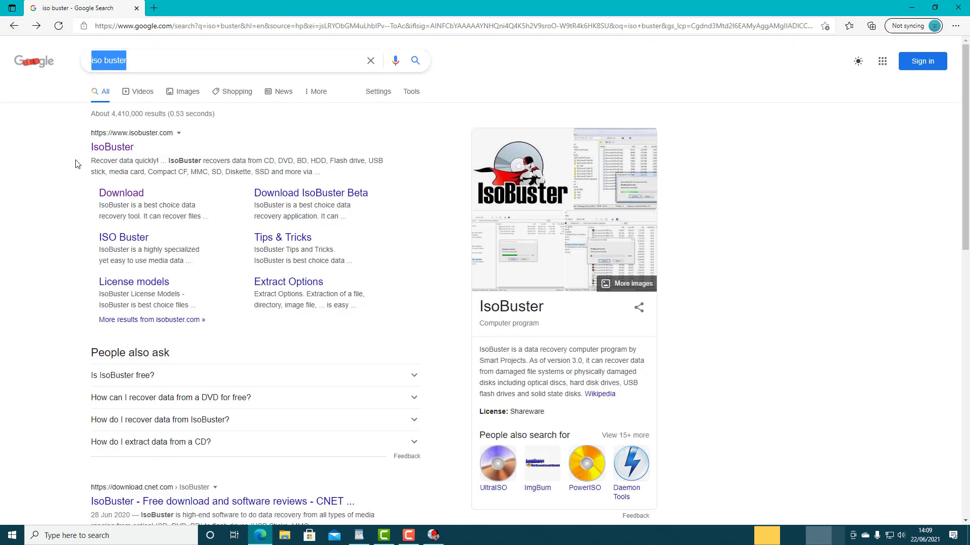
key("BackSpace")
type("maj")
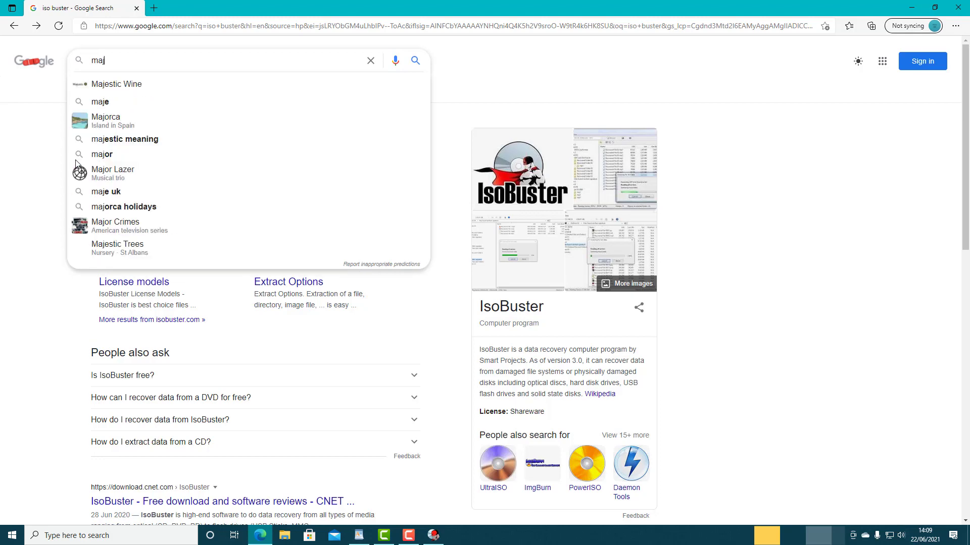
key("BackSpace")
type("ke")
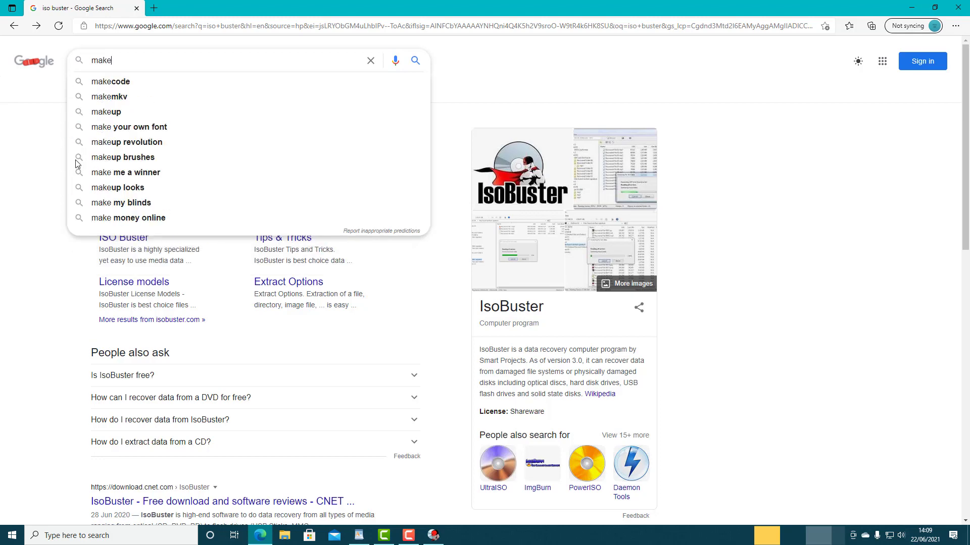
left_click(103, 97)
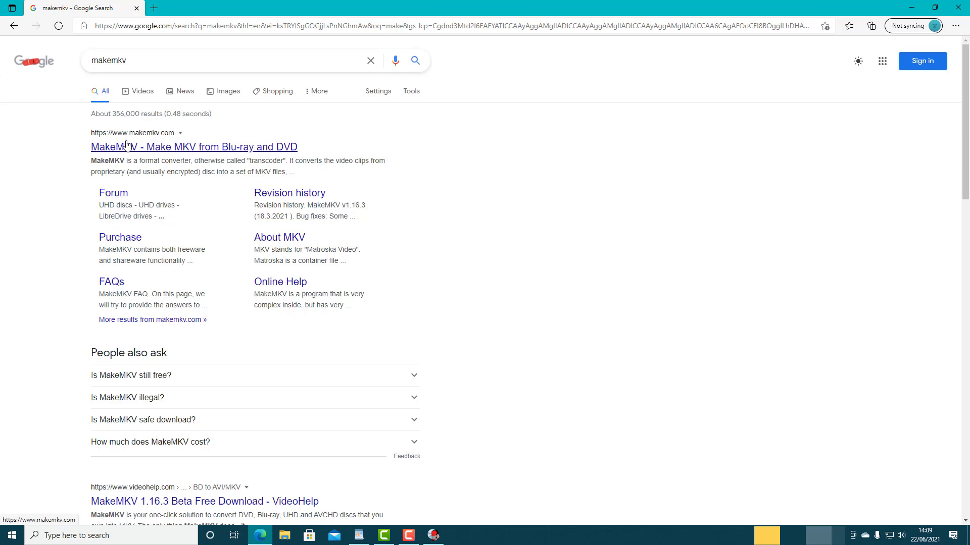
left_click(127, 146)
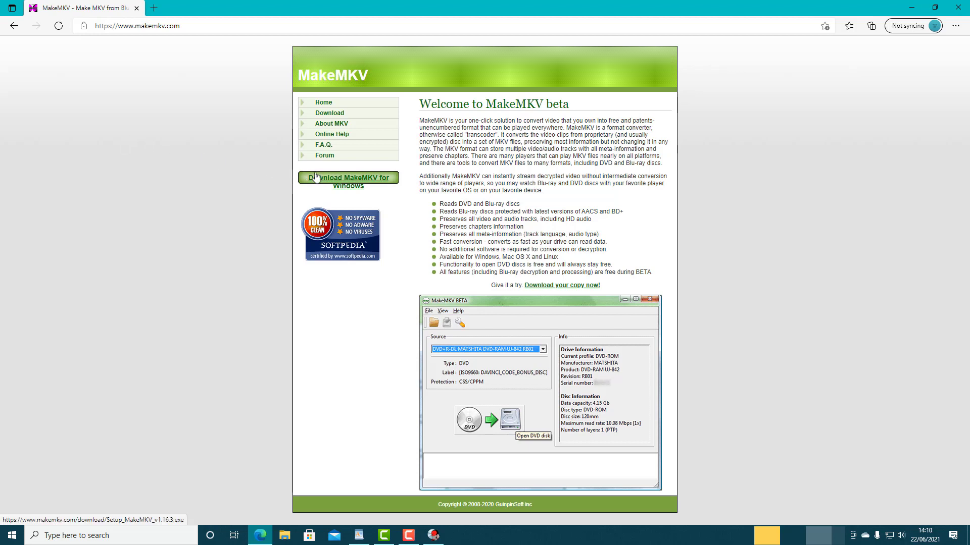
Step: Download the MakeMKV for Windows installer, Setup_MakeMKV_v1.16.3.exe, allowing the site to download multiple files
left_click(338, 177)
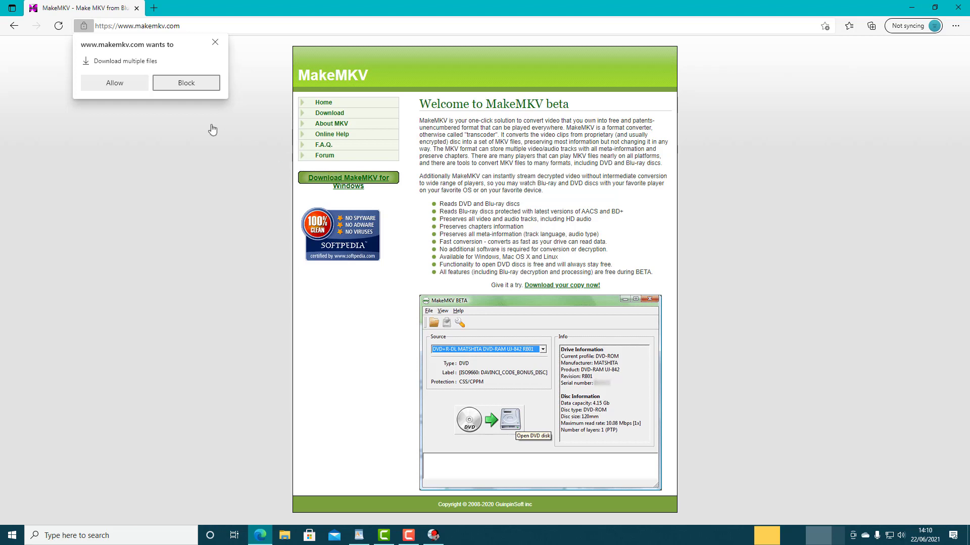
left_click(114, 84)
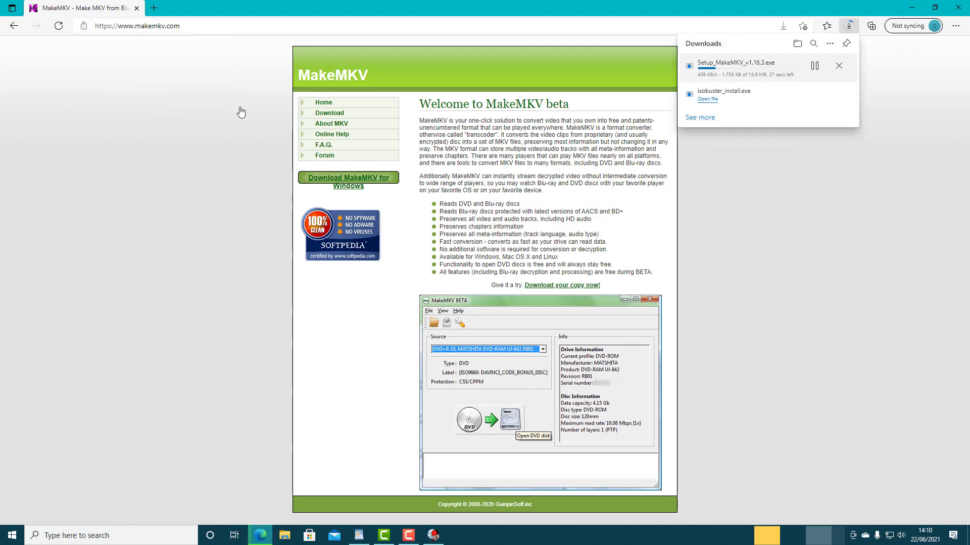
left_click(814, 65)
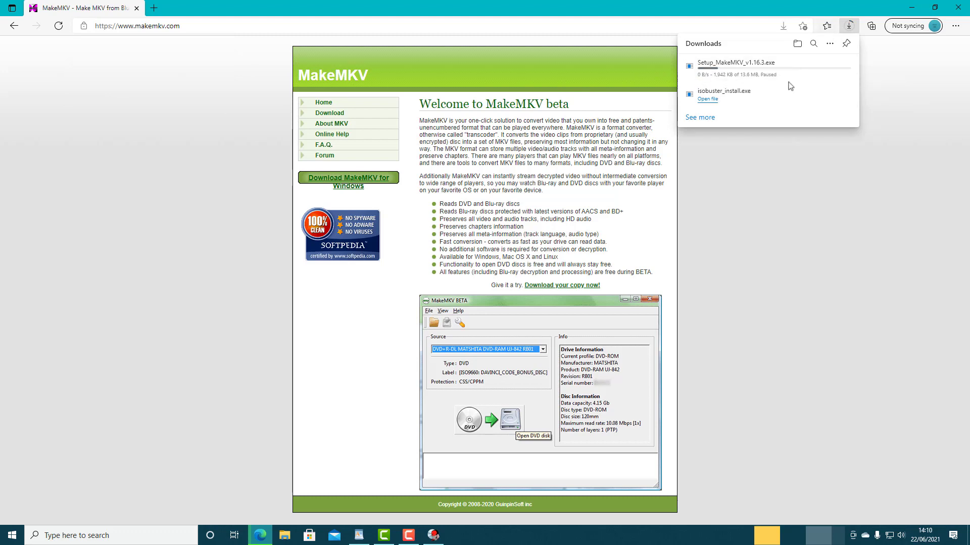
left_click(48, 535)
type("make")
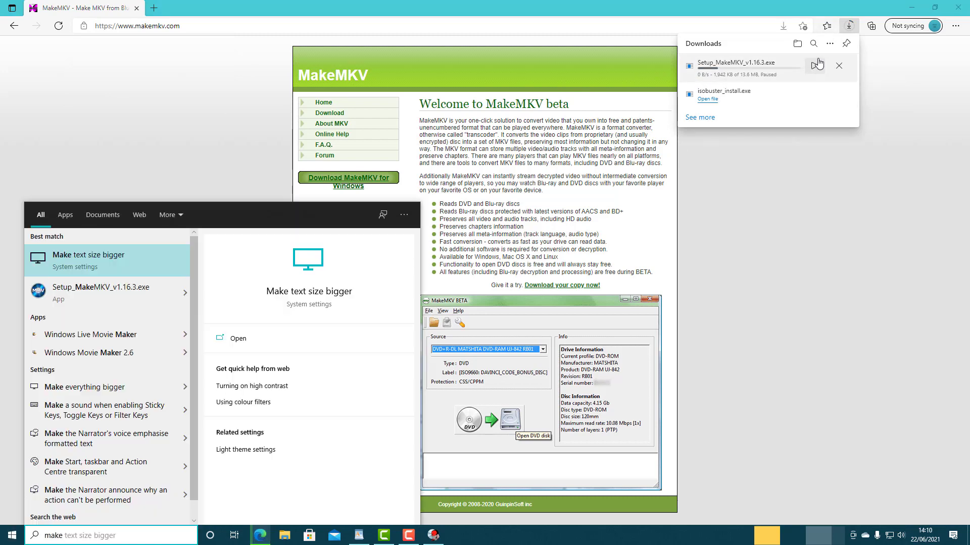
left_click(814, 66)
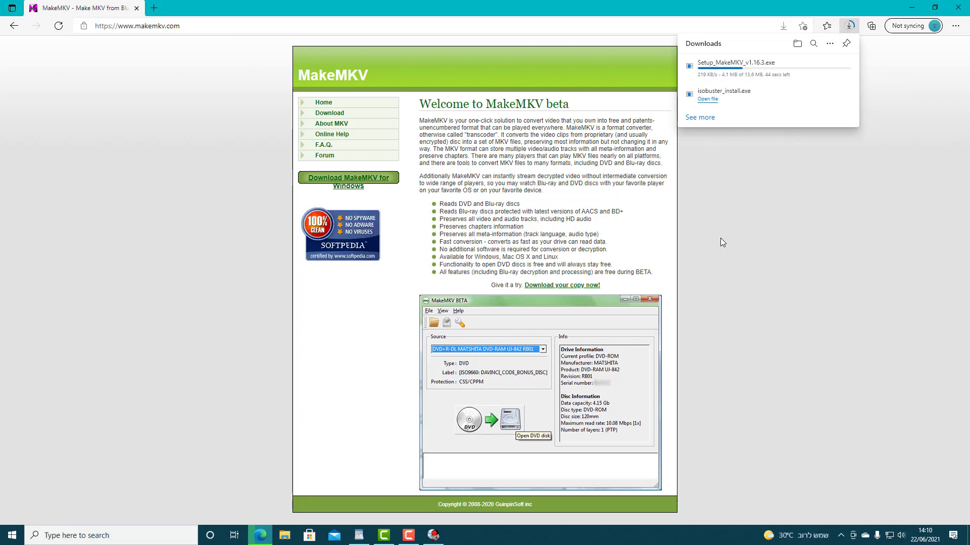
left_click(404, 537)
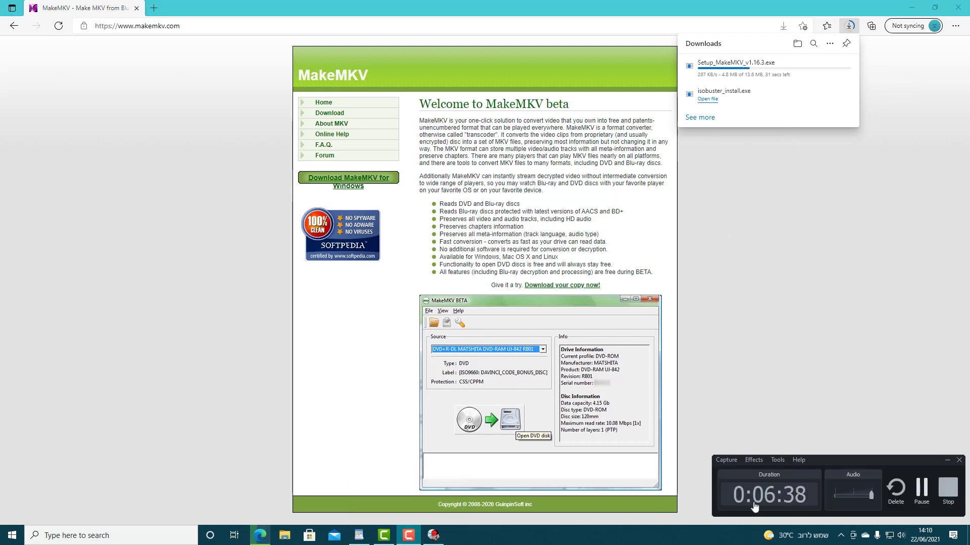
left_click(922, 487)
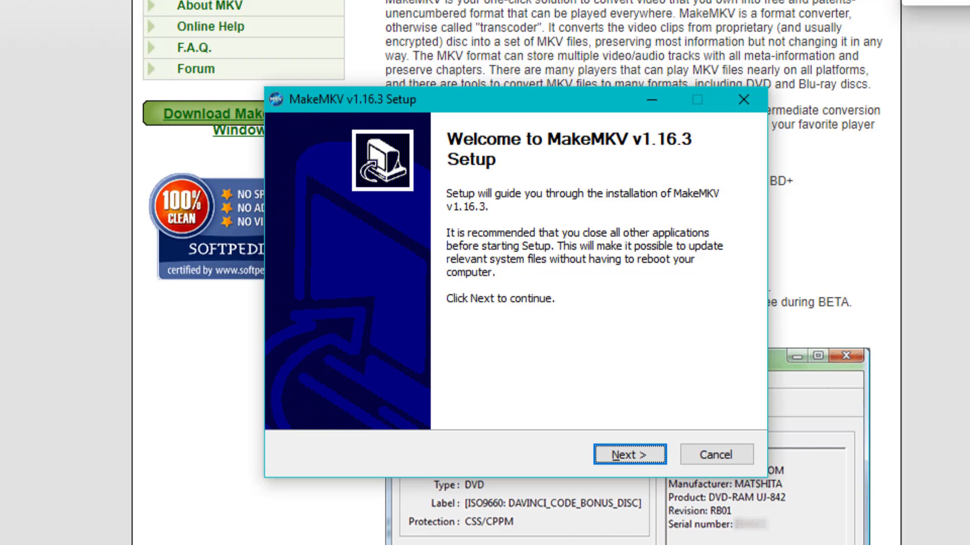
Step: Proceed through the MakeMKV v1.16.3 setup welcome page and uninstall the previously installed version
key("Return")
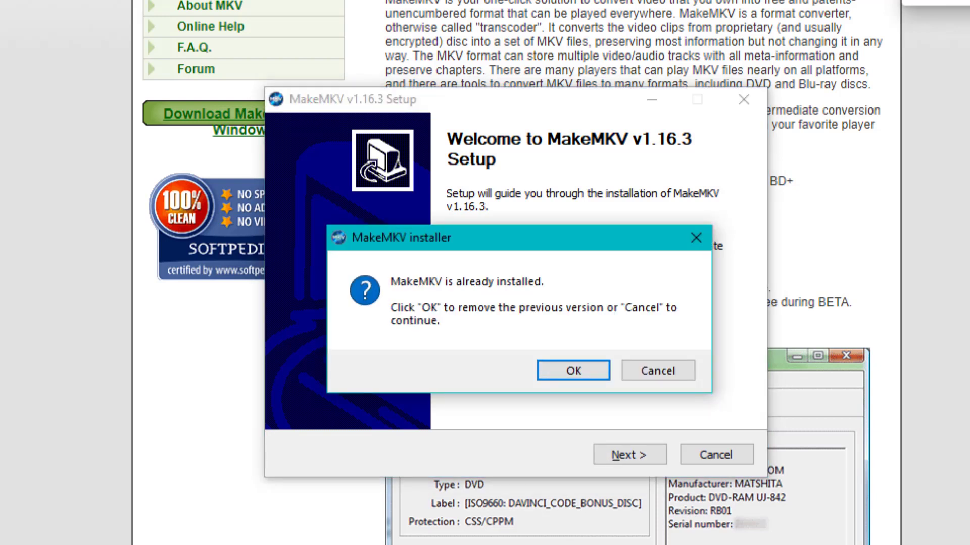
key("Return")
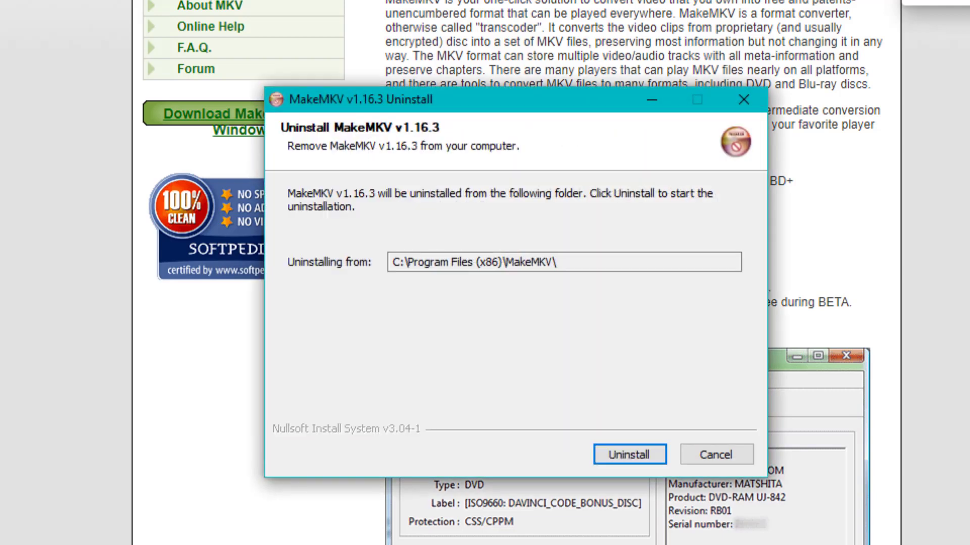
key("Return")
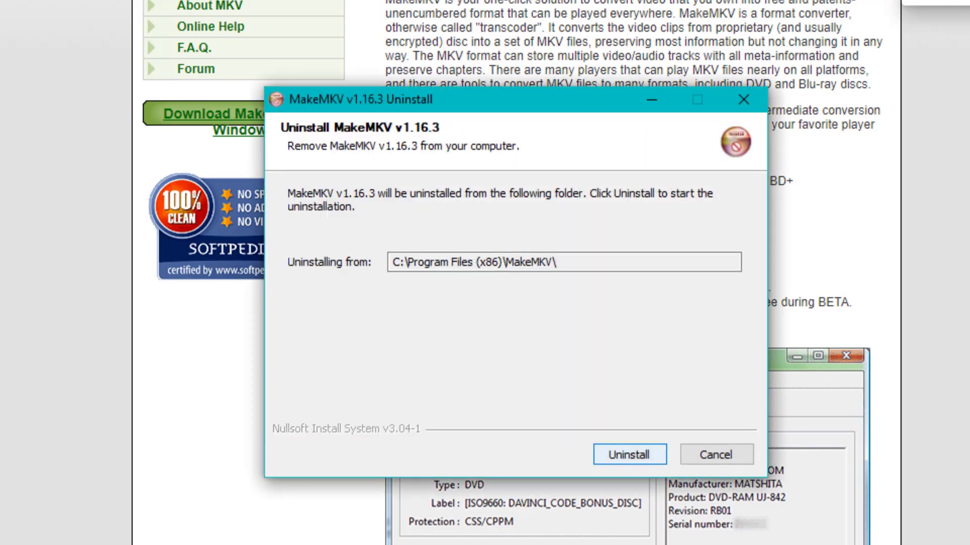
Step: Accept the license agreement, install MakeMKV v1.16.3 with the default Start Menu folder, and finish setup with the option to run it
key("space")
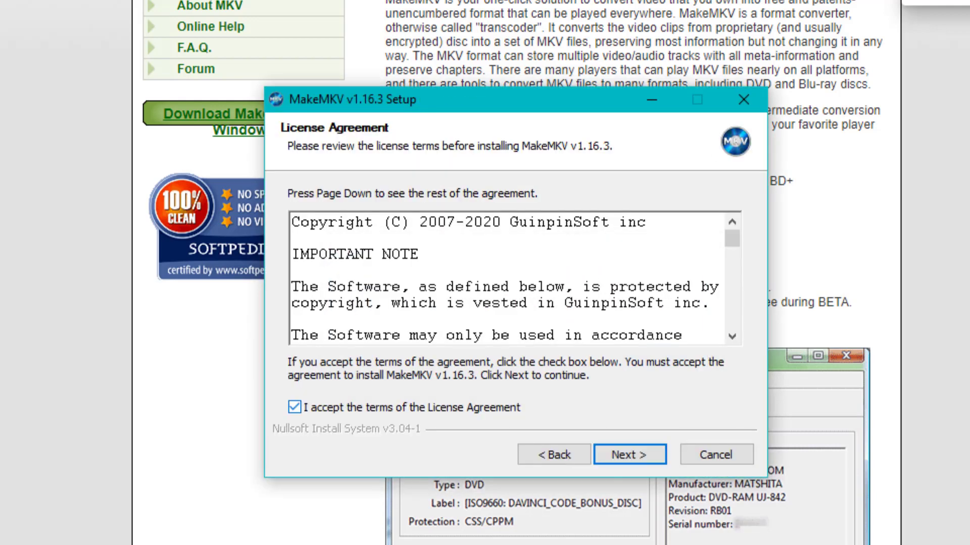
key("Return")
key("Return")
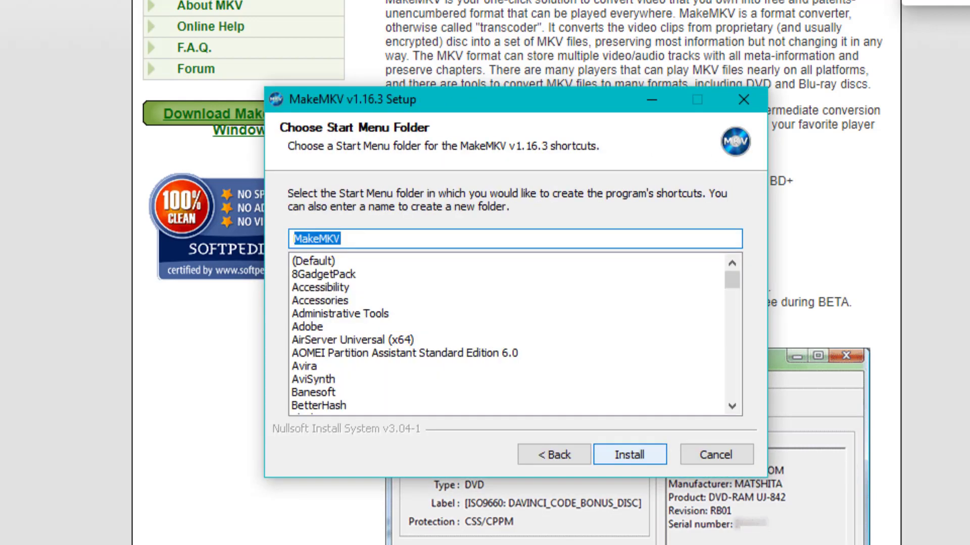
key("Return")
key("Return")
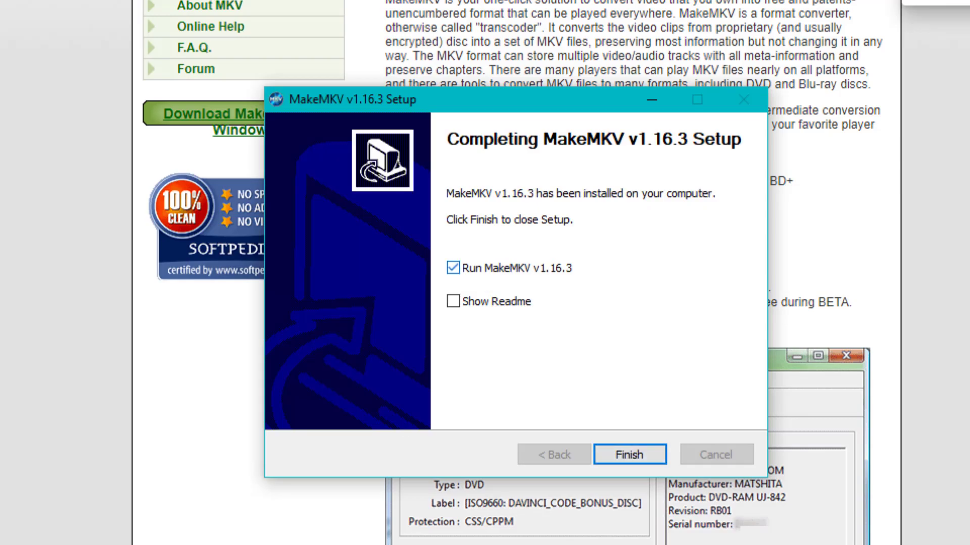
key("Return")
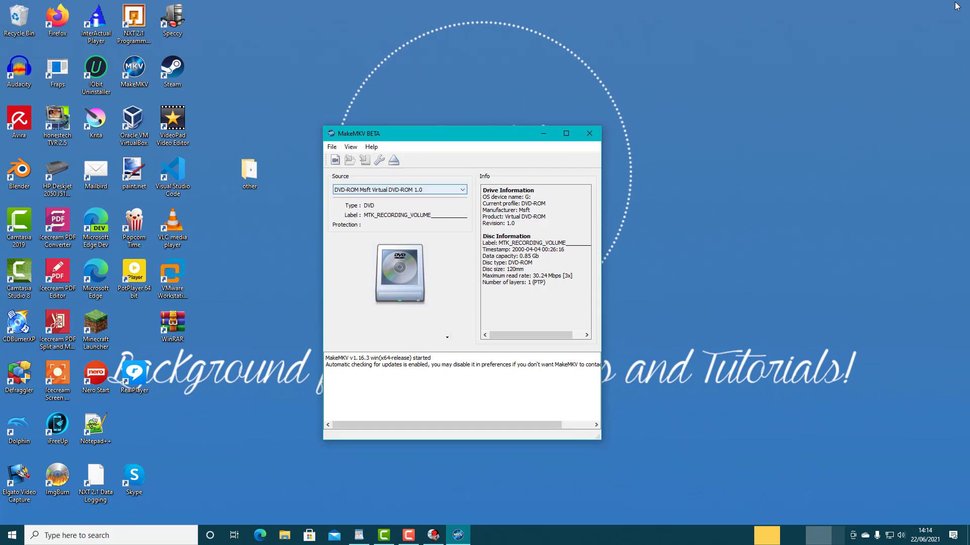
Step: Set the MakeMKV source to the DVD+R-DL TSSTcorp CDDVDW SH-224DB SB01 drive
key("alt+Down")
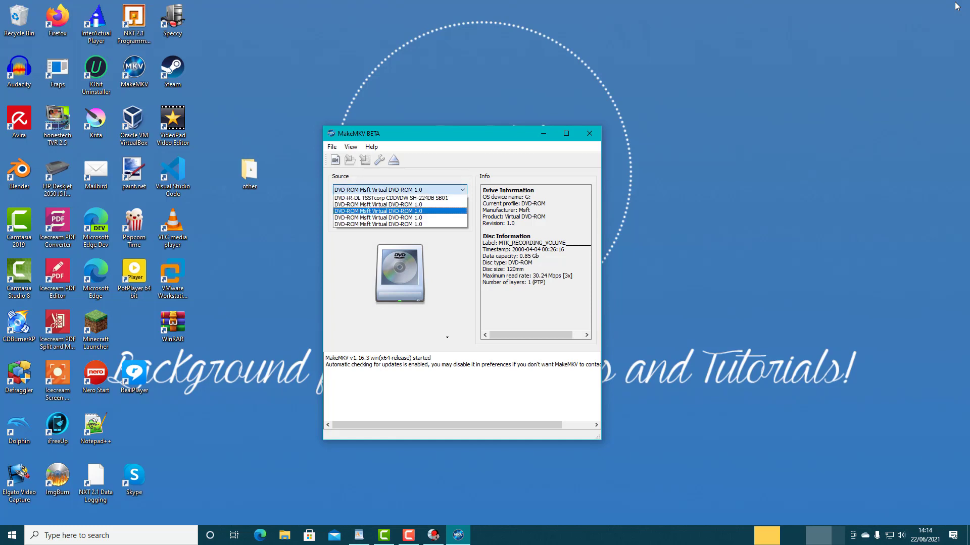
key("Down")
key("Down")
key("Up")
key("Up")
key("Up")
key("Up")
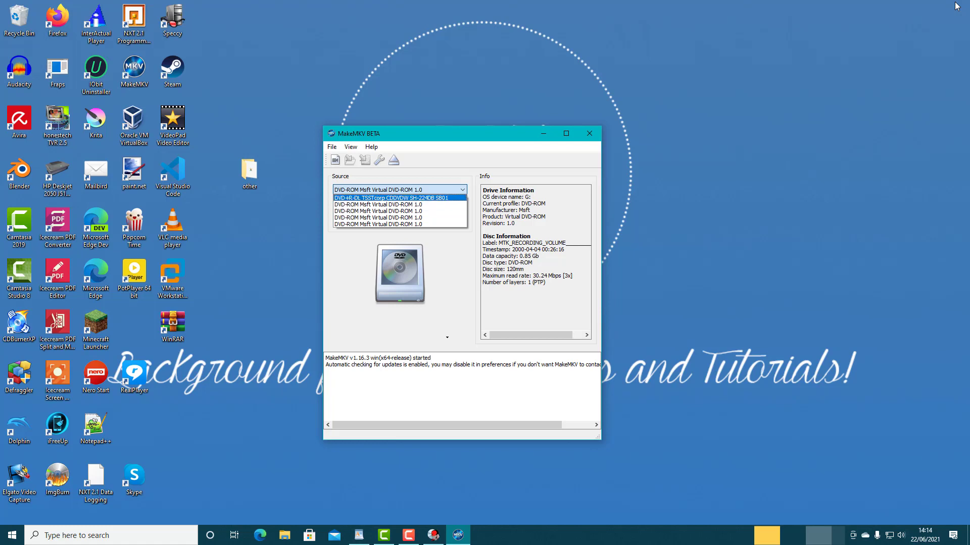
key("Return")
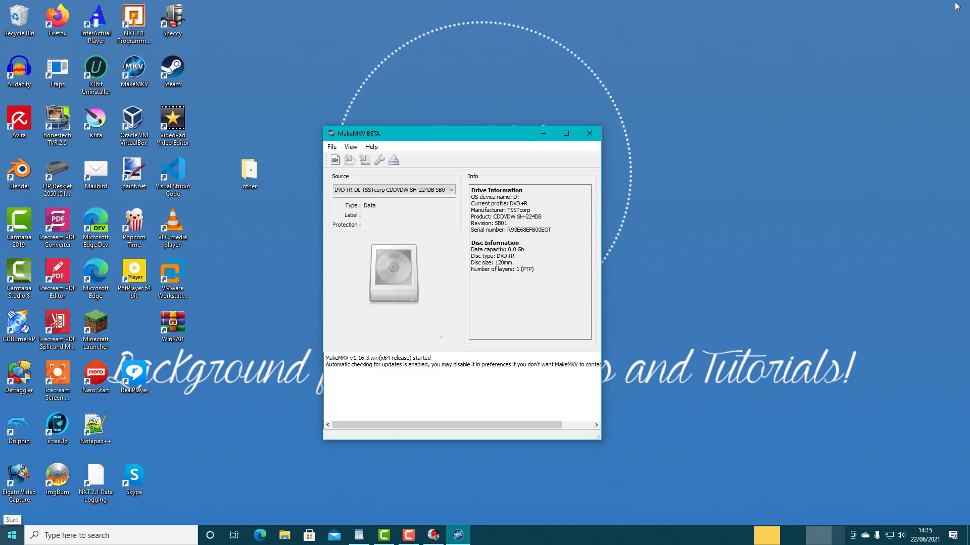
Step: Check the contents of DVD RW Drive (D:) in File Explorer, and close the window
left_click(285, 536)
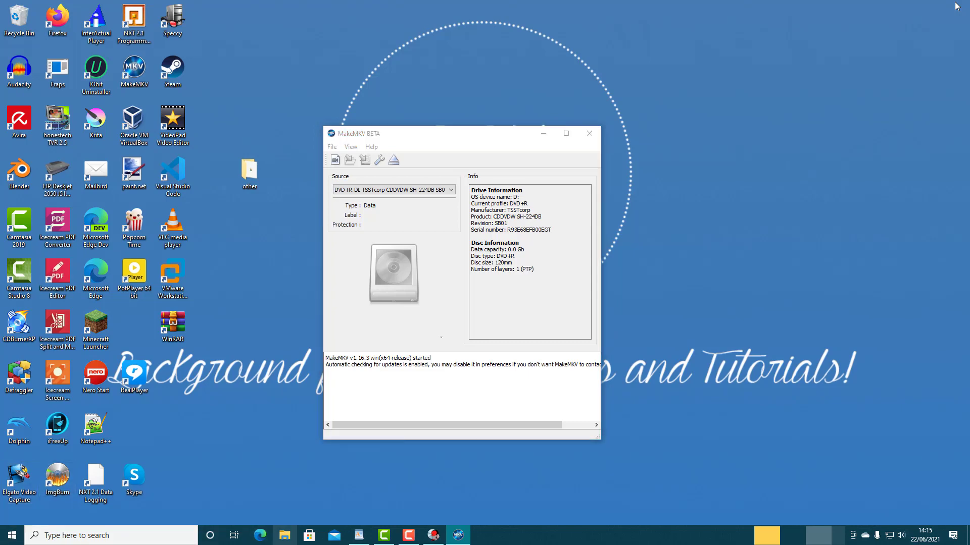
left_click(240, 274)
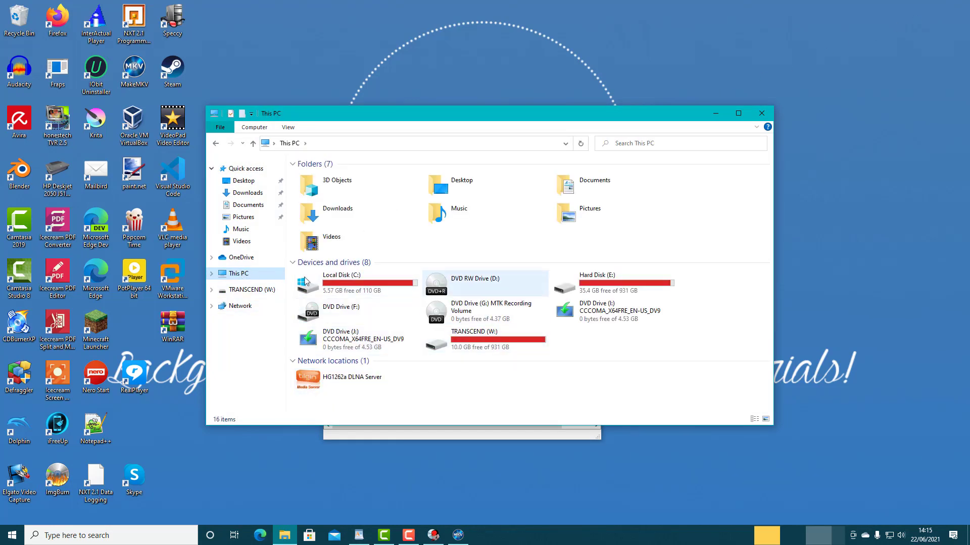
double_click(475, 287)
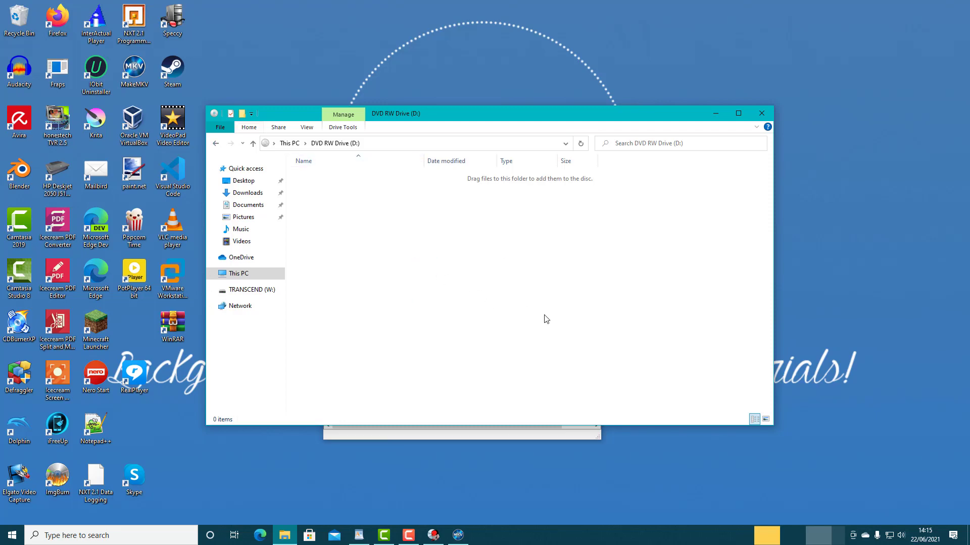
left_click(761, 115)
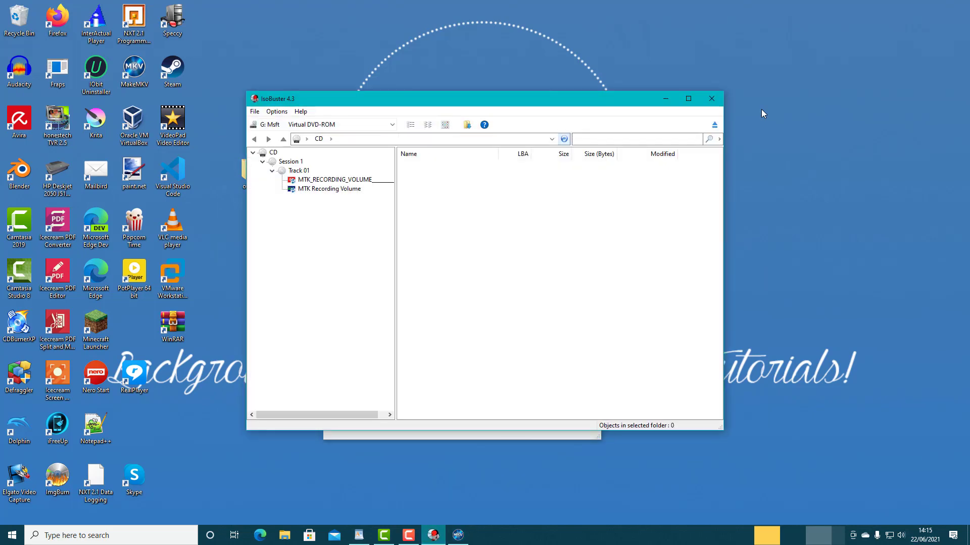
Step: In IsoBuster, select the D: TSSTcorp CDDVDW SH-224DB drive and open the +VR Video Recordings folder under VIDEO
key("alt+Down")
key("Up")
key("Up")
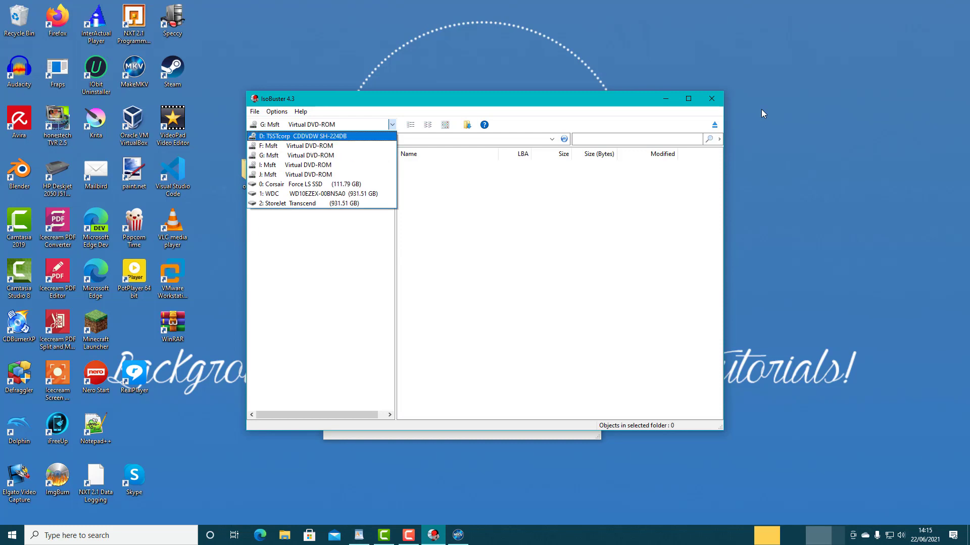
key("Return")
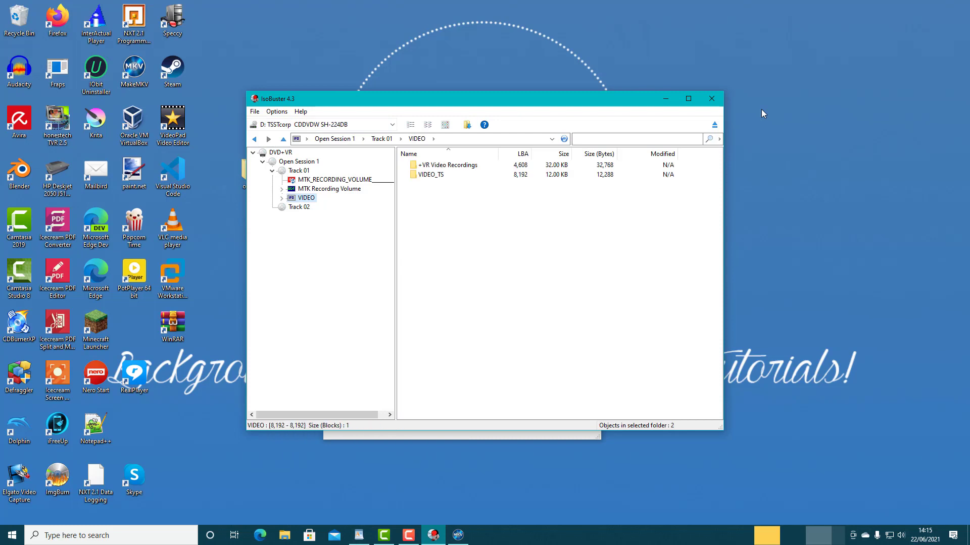
key("Tab")
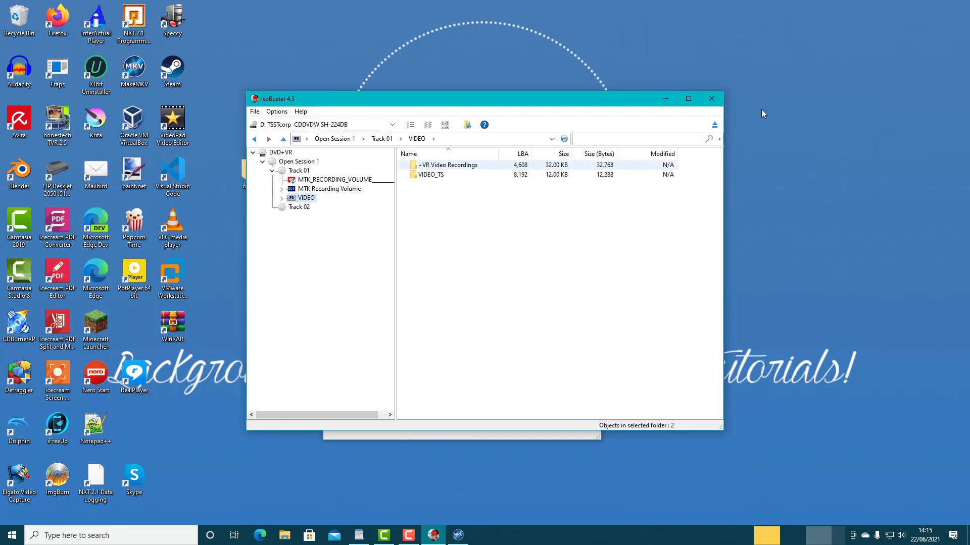
key("Return")
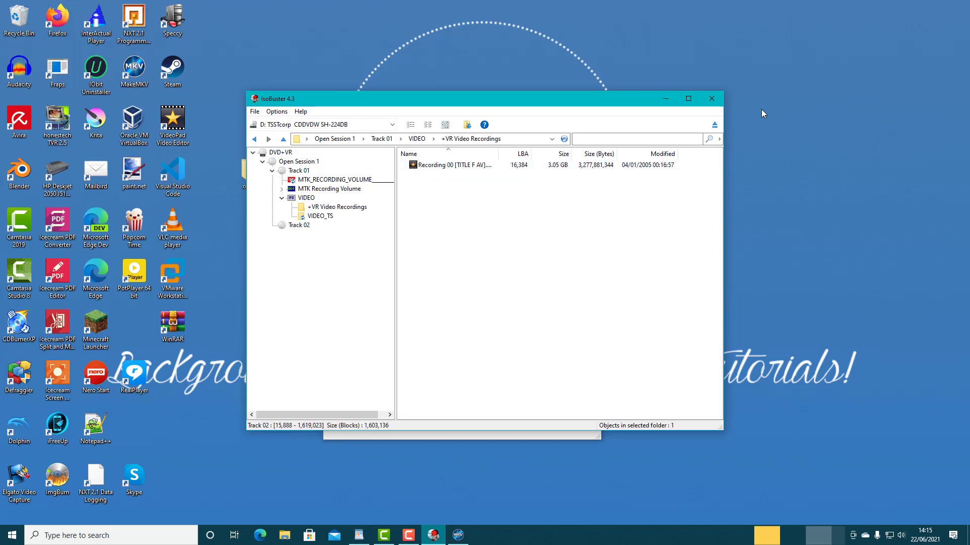
key("Tab")
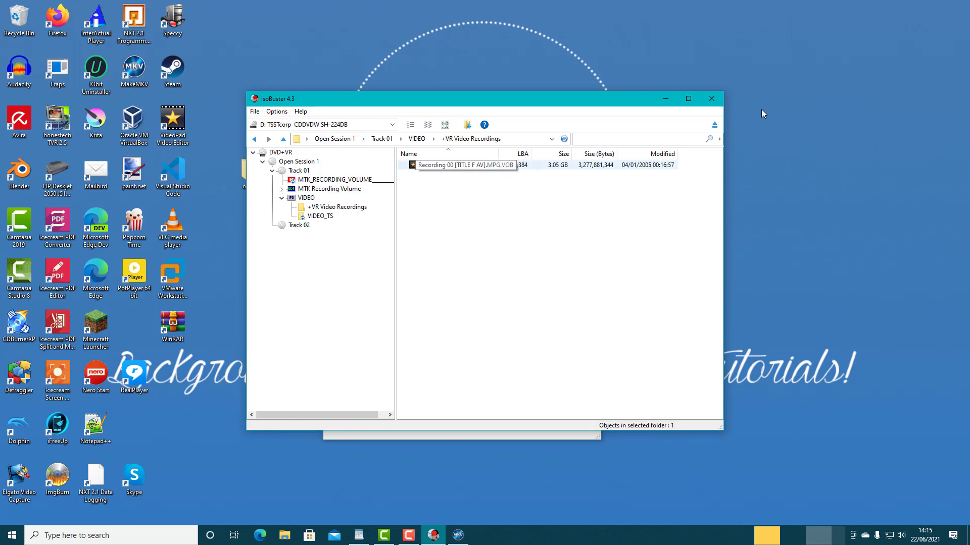
Step: Examine the extract and run options available for the Recording 00 VOB file, without choosing any
key("Down")
key("shift+F10")
key("Down")
key("Up")
key("Down")
key("Down")
key("Up")
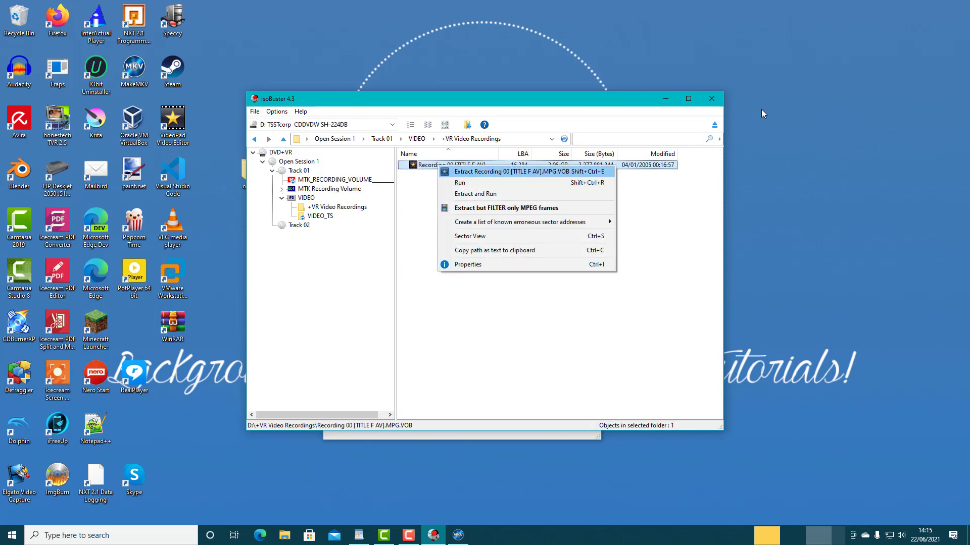
key("Down")
key("Up")
key("Down")
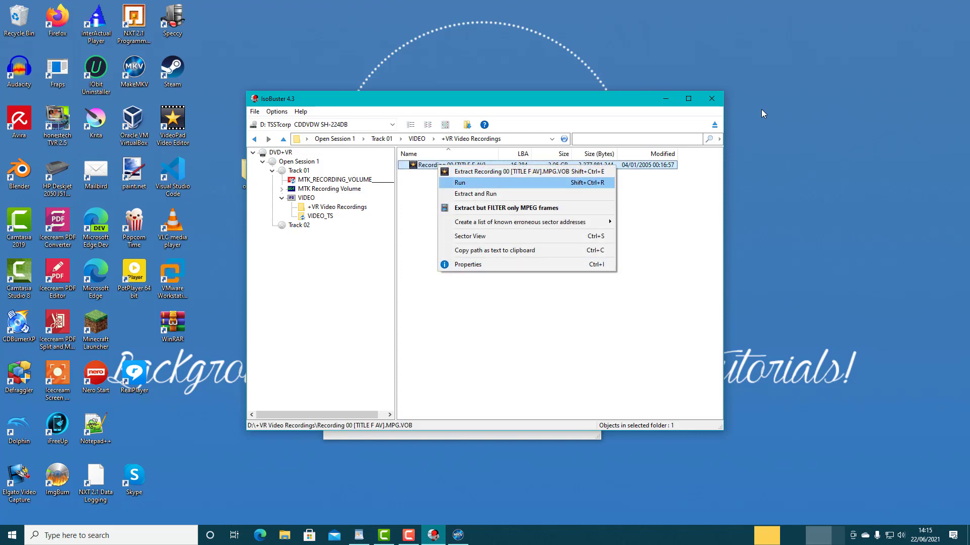
key("Up")
key("Escape")
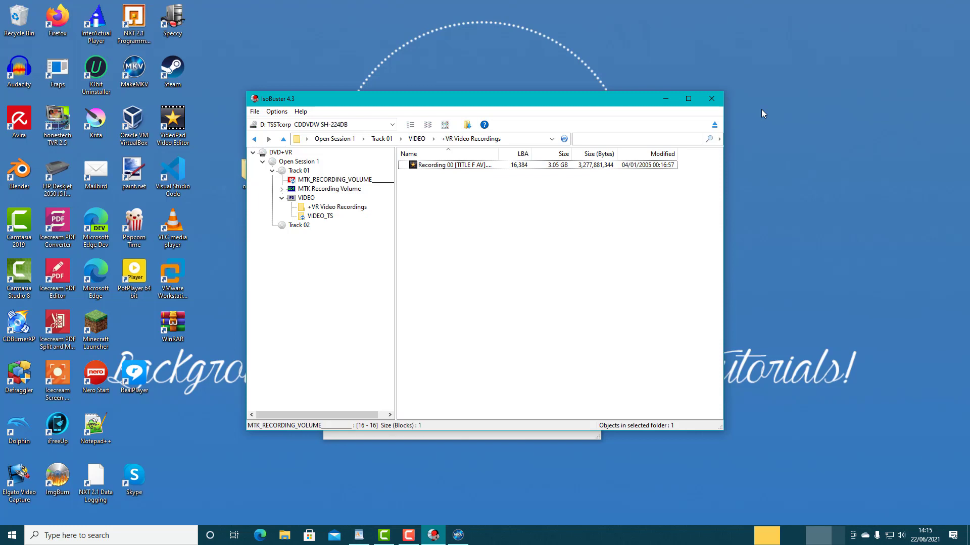
Step: Collapse the disc tree from the MTK_RECORDING_VOLUME file system up to the top-level DVD+VR item, leaving that item selected
key("Tab")
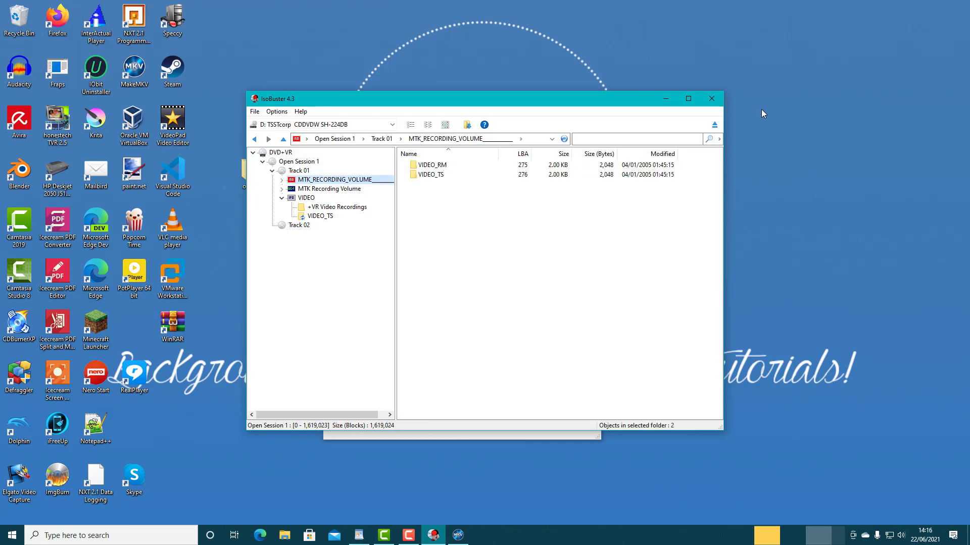
key("Left")
key("Left")
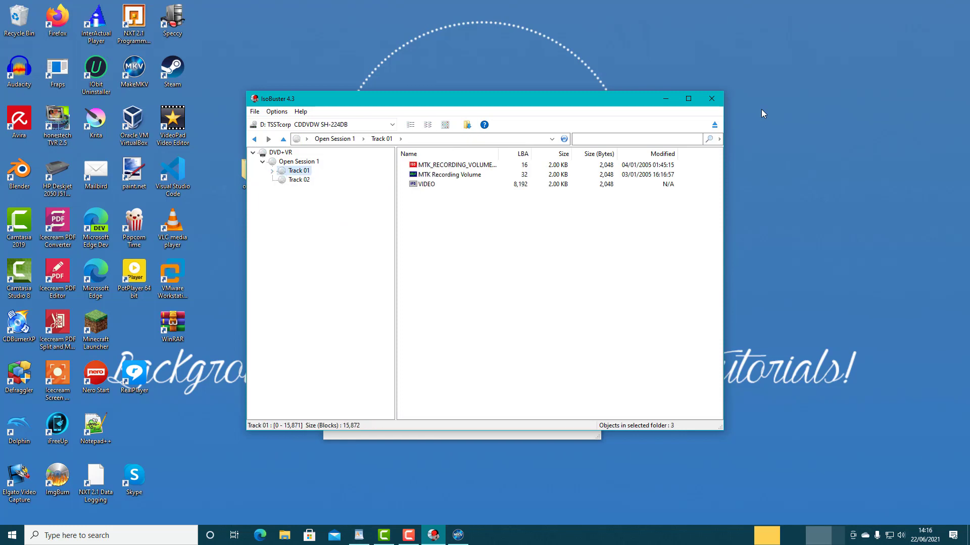
key("Left")
key("Left")
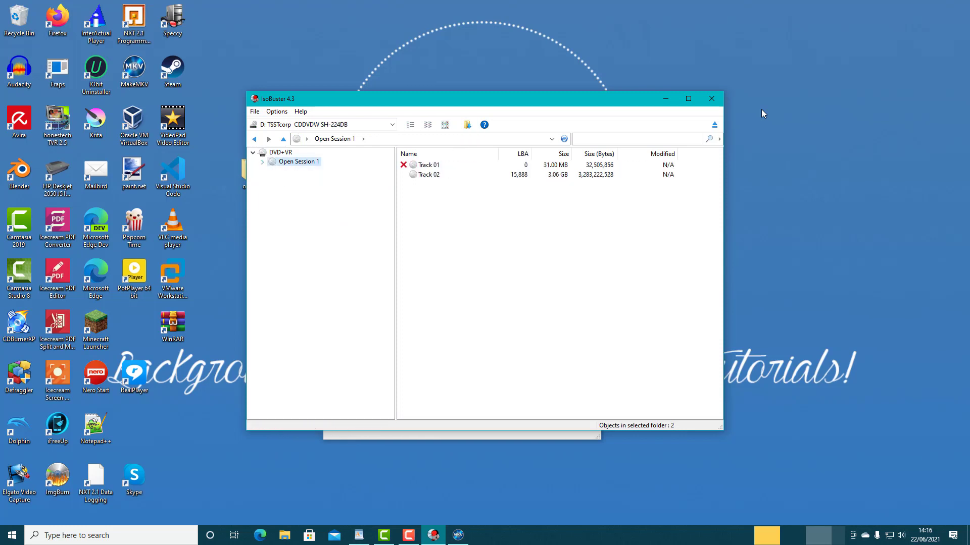
key("Left")
key("Left")
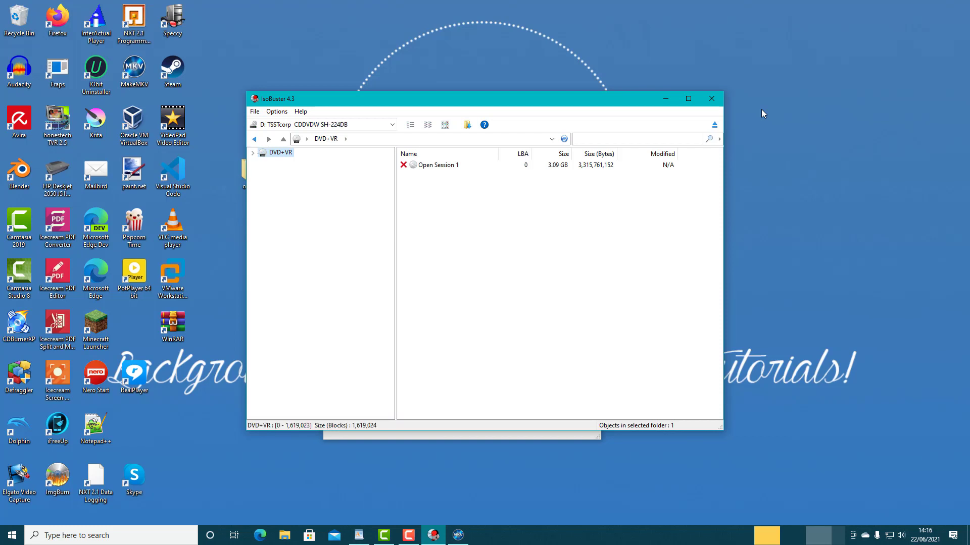
Step: Extract the whole DVD+VR disc image as User Data (*.iso) named DVD+VR to the Desktop, and save the DVD+VR cue file there
key("shift+F10")
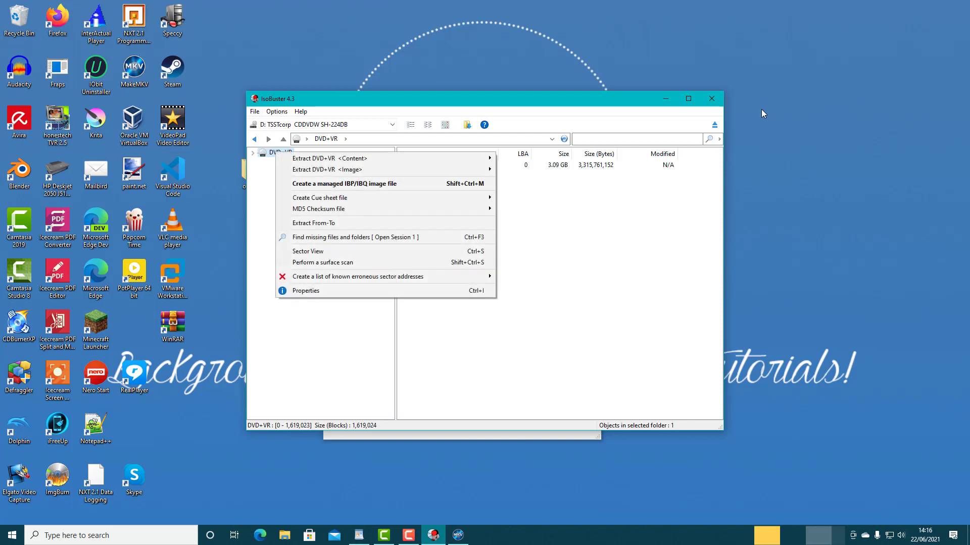
key("Down")
key("Right")
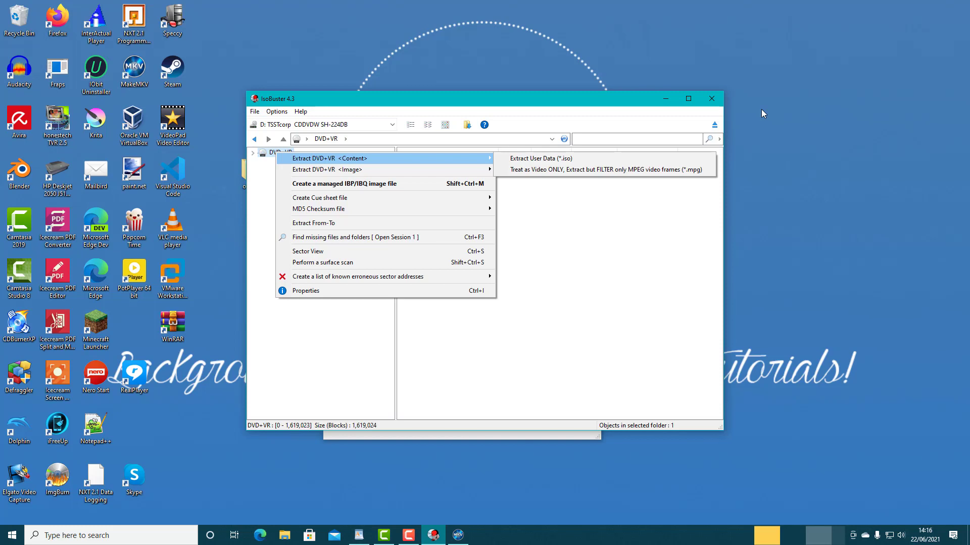
key("Down")
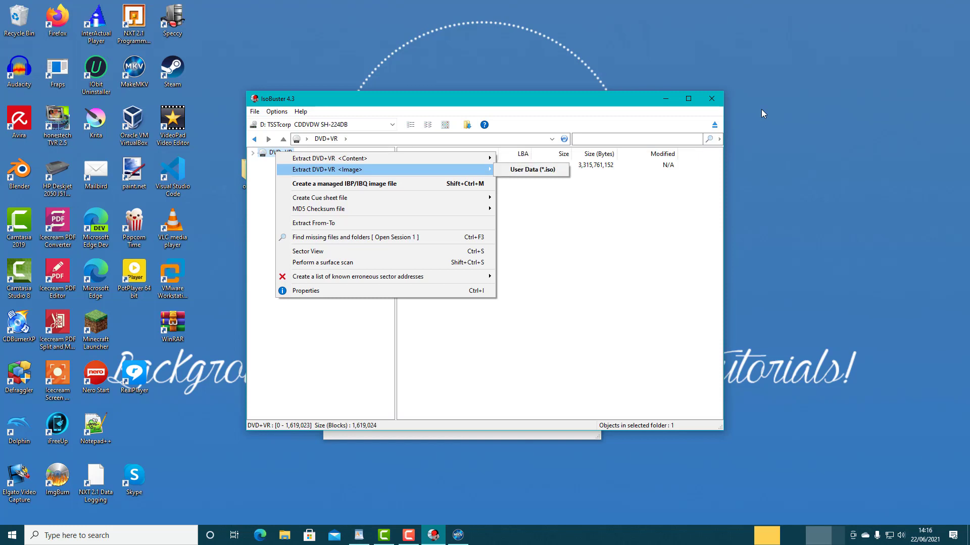
key("Right")
key("Down")
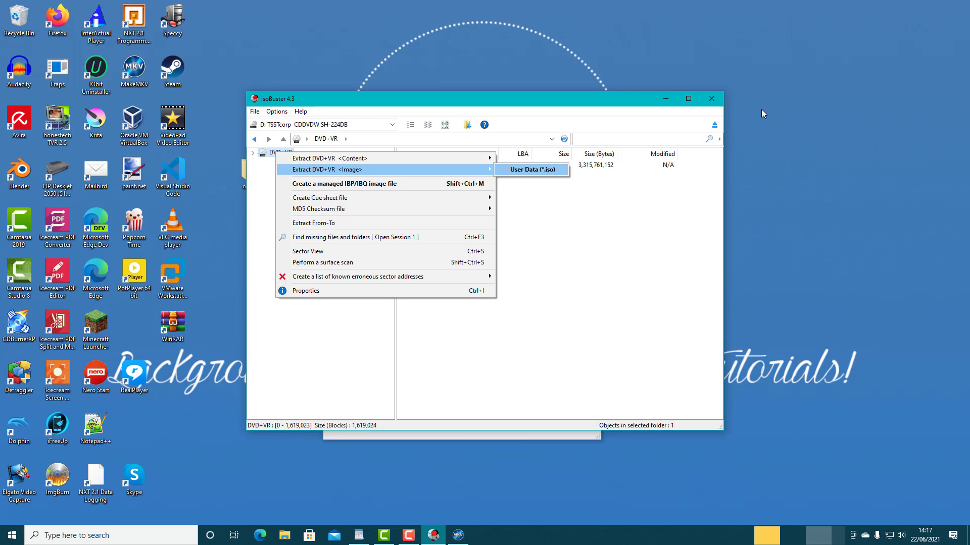
key("Return")
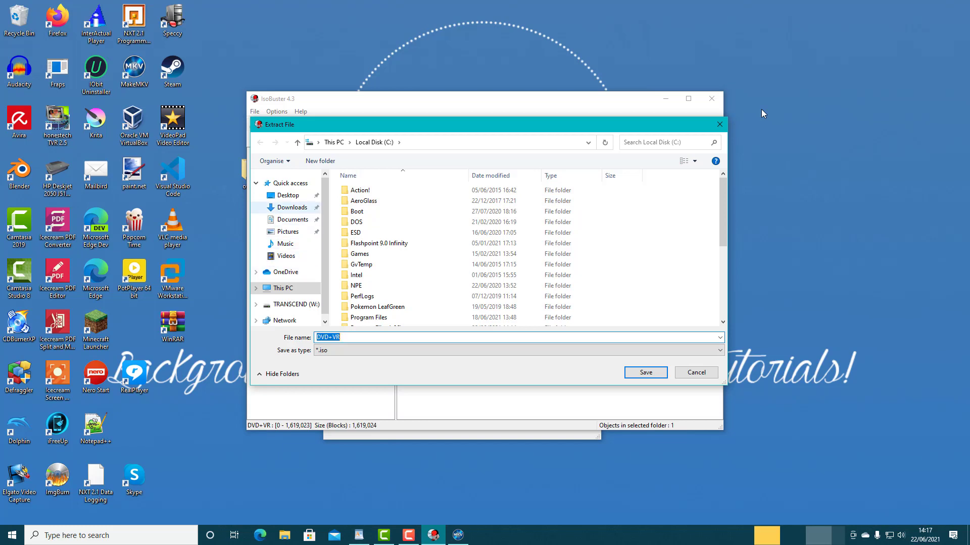
left_click(288, 196)
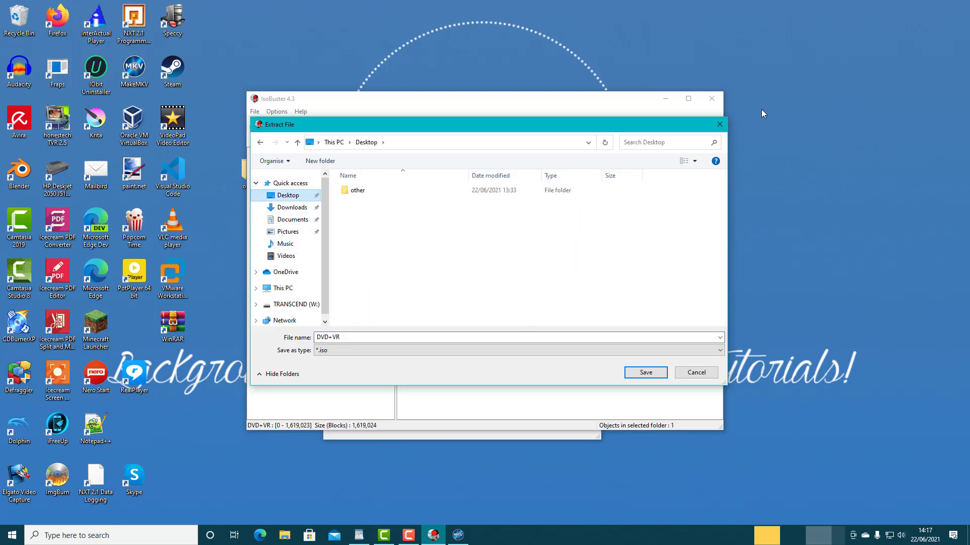
key("Return")
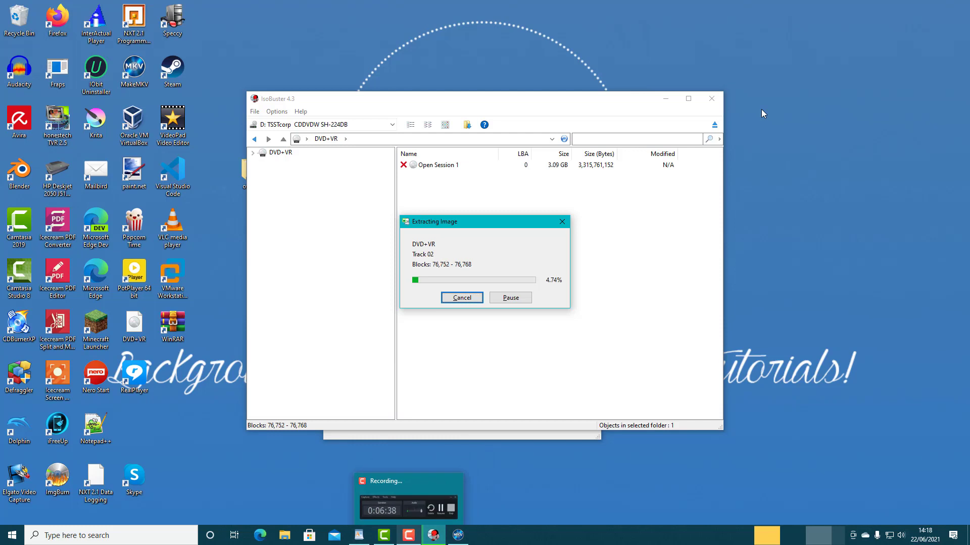
left_click(408, 535)
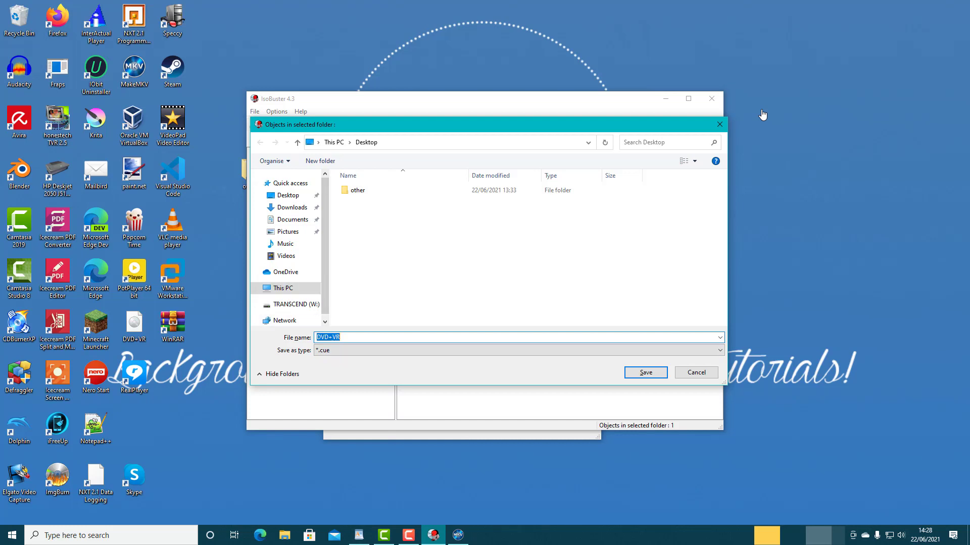
key("Return")
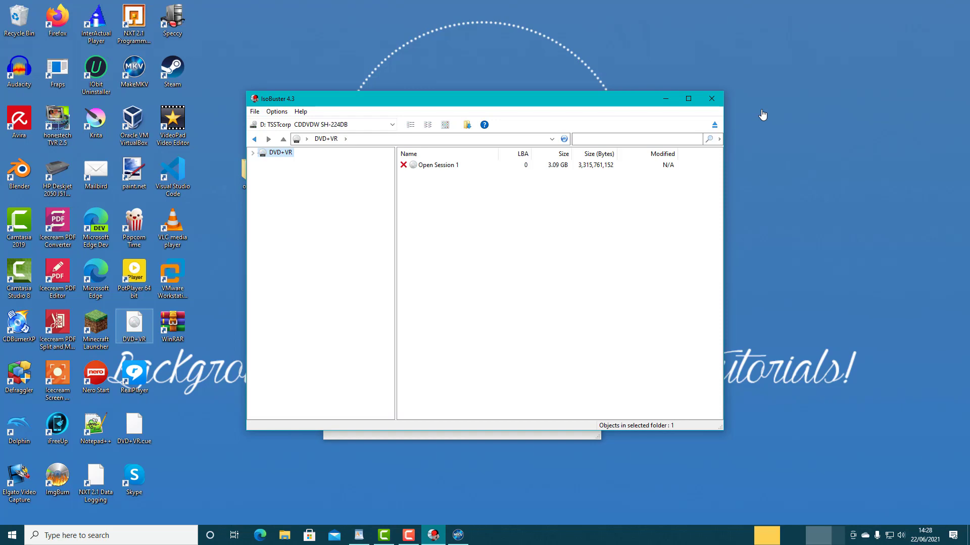
Step: Open the mounted image's DVD Drive (H:), inspect its VIDEO_RM and VIDEO_TS folders, and close the window
left_click(916, 483)
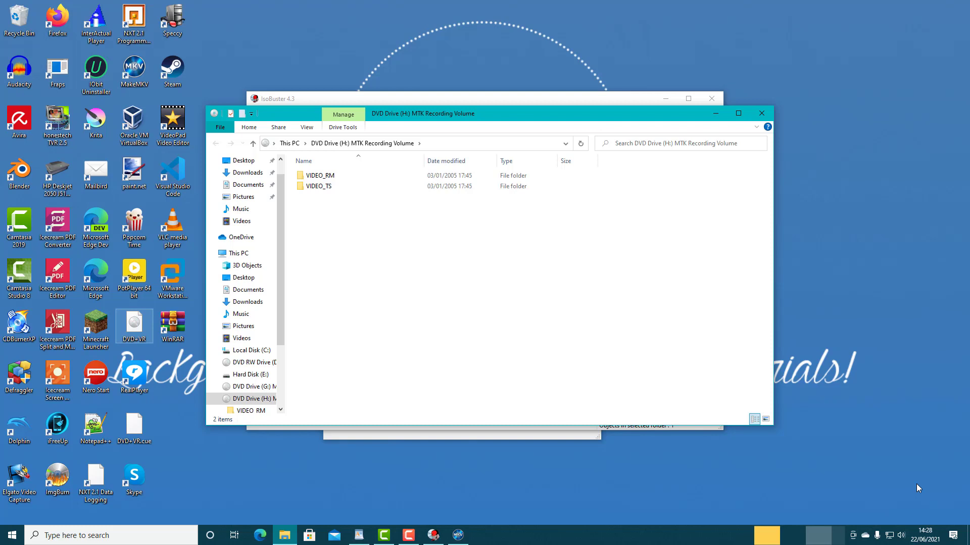
double_click(331, 177)
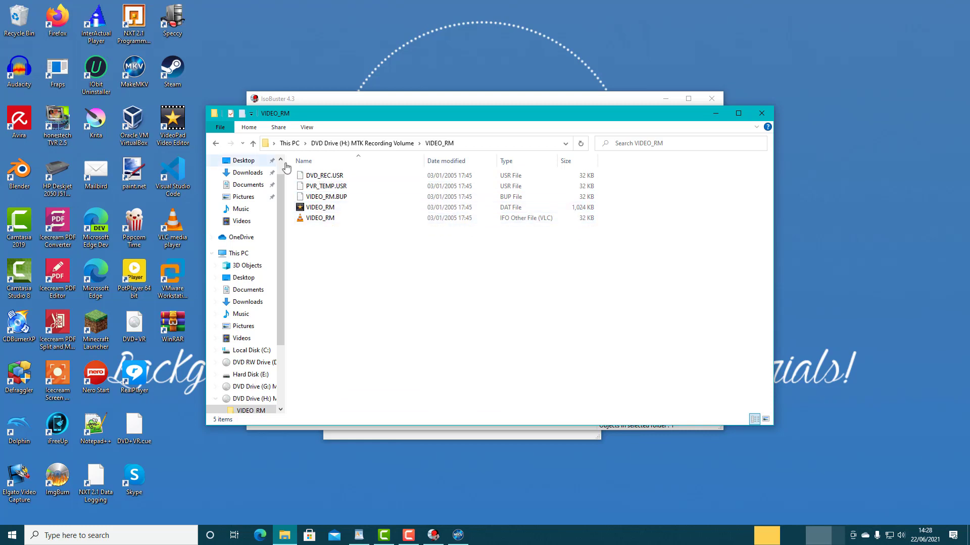
left_click(216, 143)
double_click(339, 188)
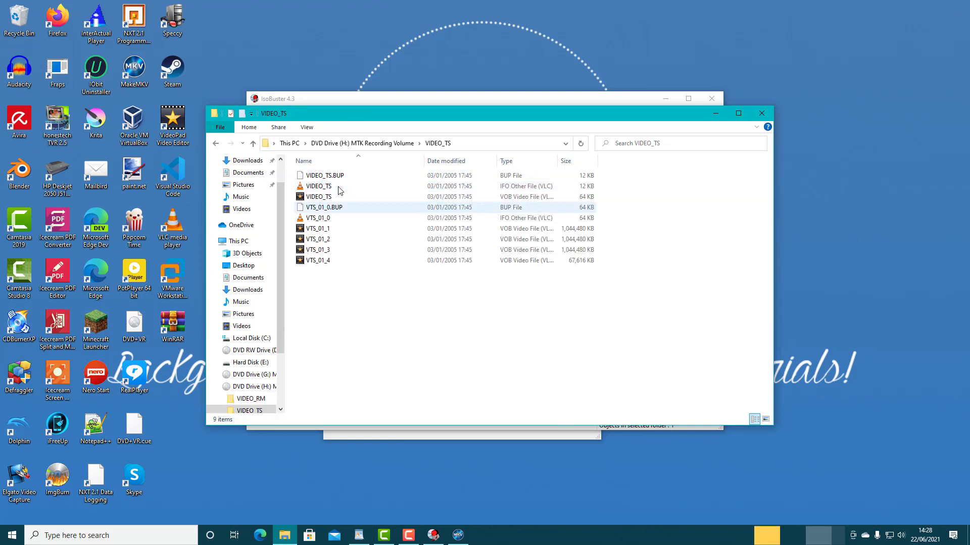
left_click(216, 143)
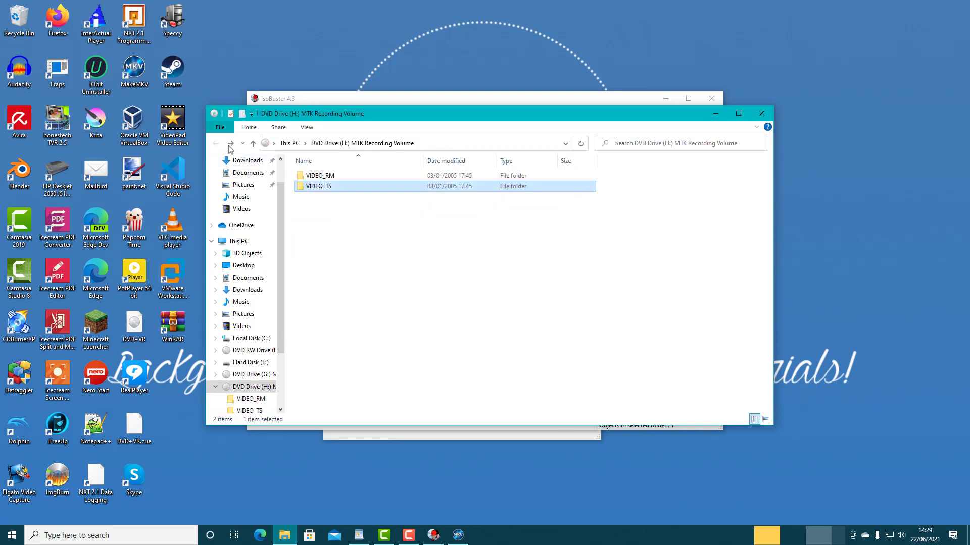
left_click(761, 114)
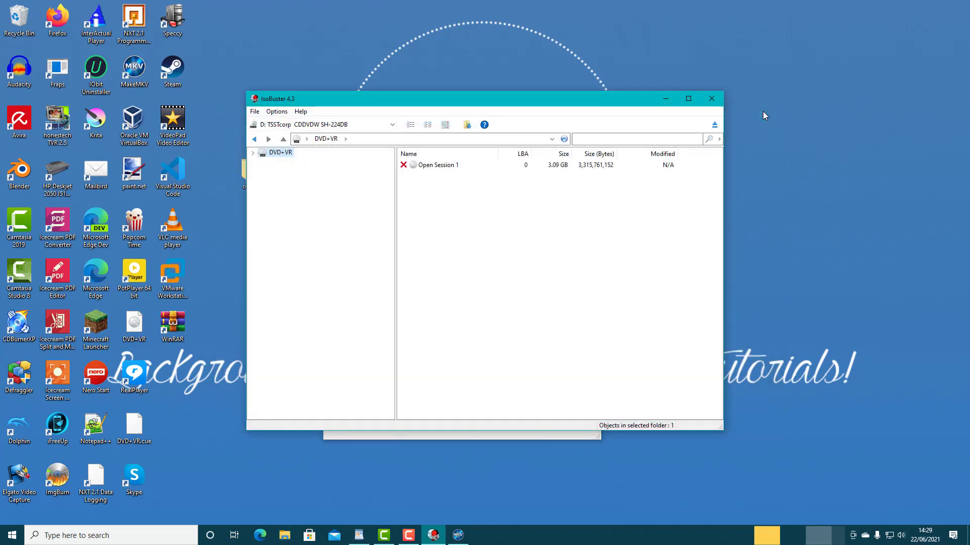
Step: Close IsoBuster and check the drives listed under This PC in File Explorer
left_click(711, 99)
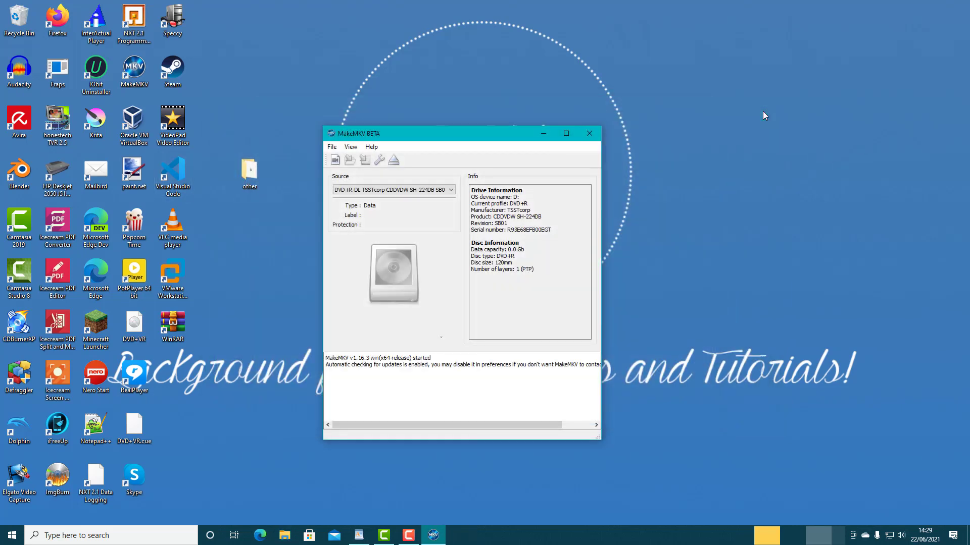
left_click(285, 535)
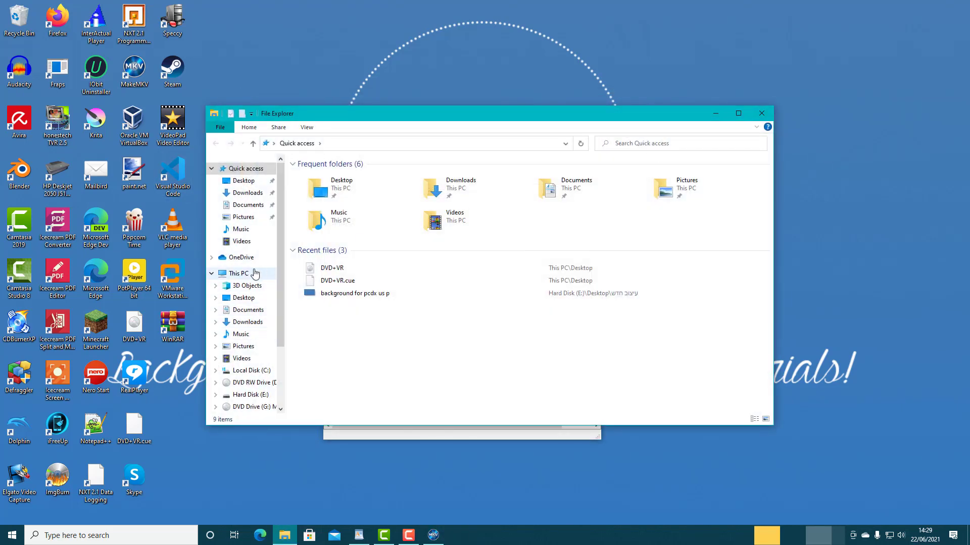
left_click(255, 273)
double_click(464, 277)
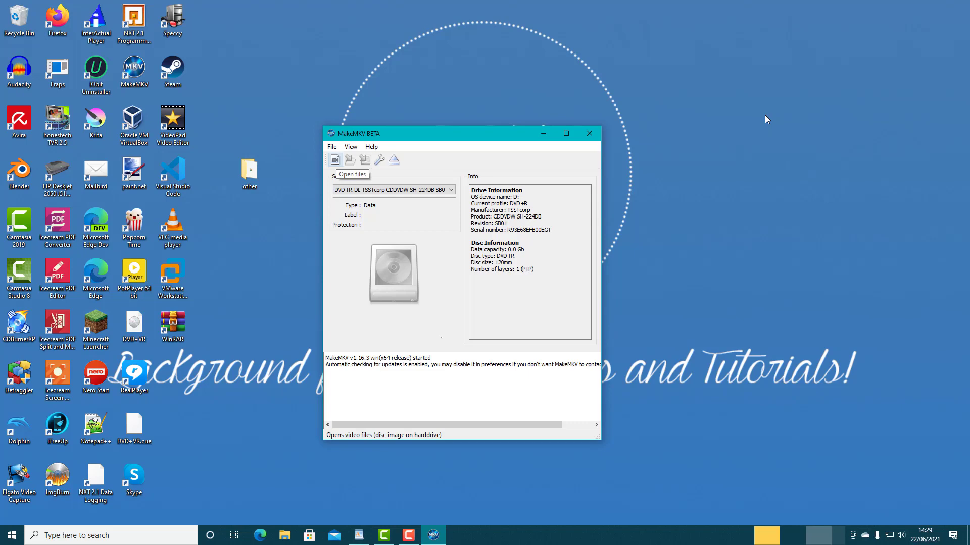
Step: Load the DVD+VR disc image from the Desktop into MakeMKV as the video source
key("ctrl+o")
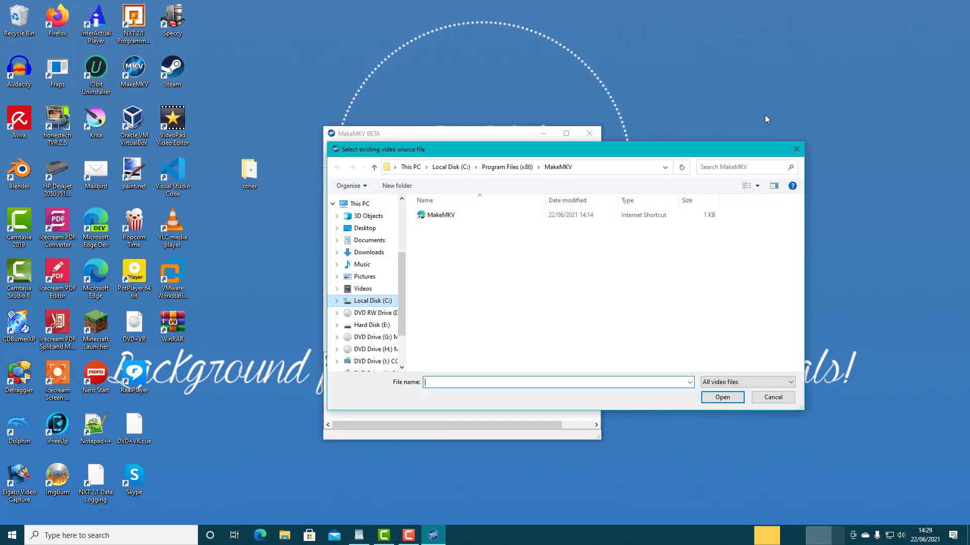
left_click(364, 227)
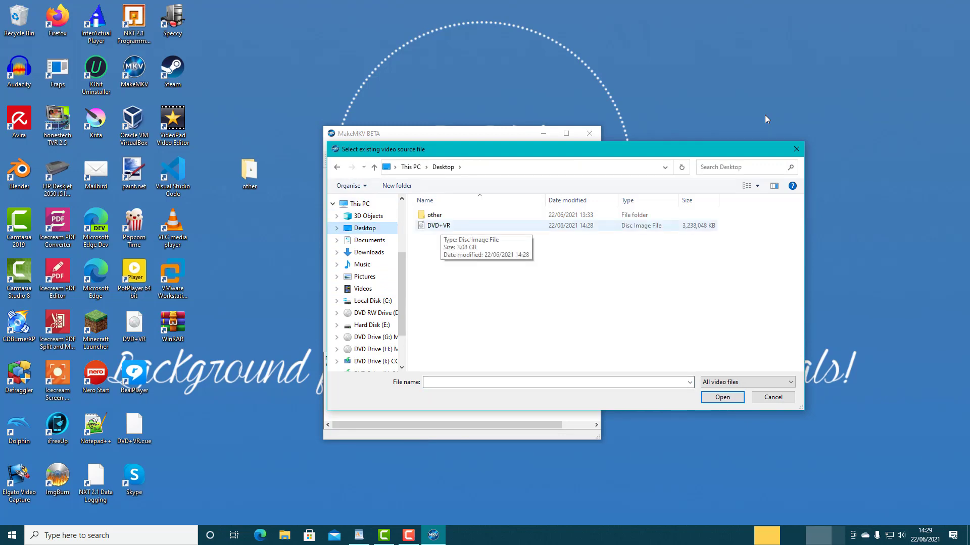
double_click(439, 225)
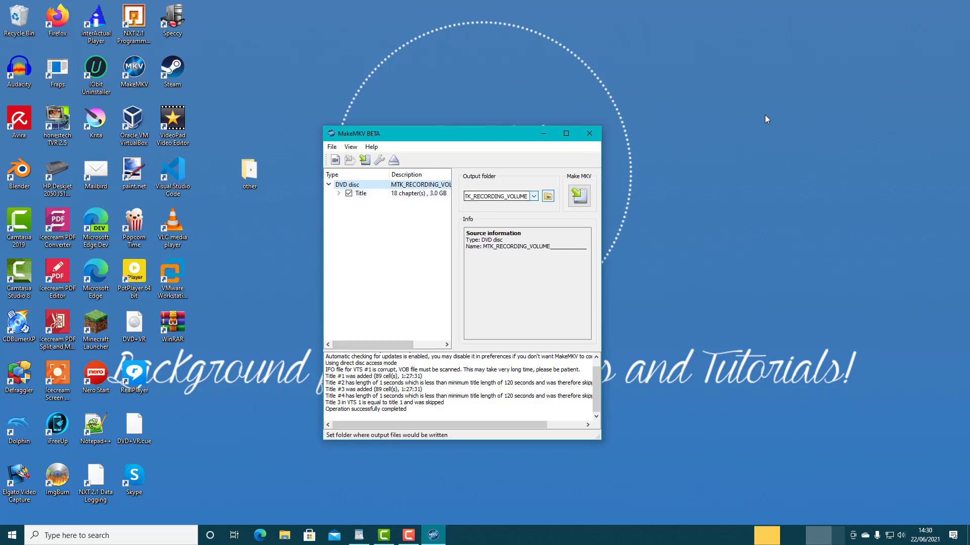
Step: Try to save the disc's title as an MKV file with the Desktop as the output folder
left_click(547, 196)
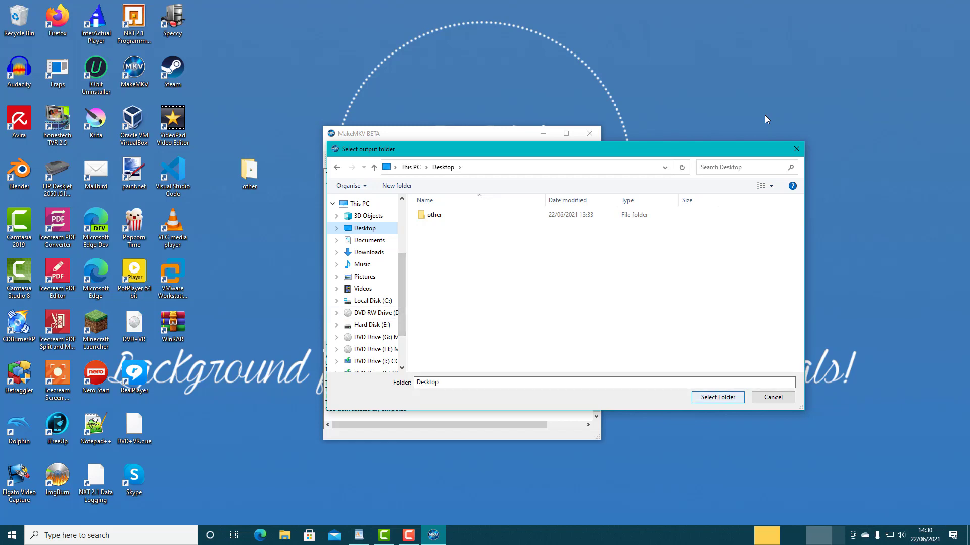
key("Return")
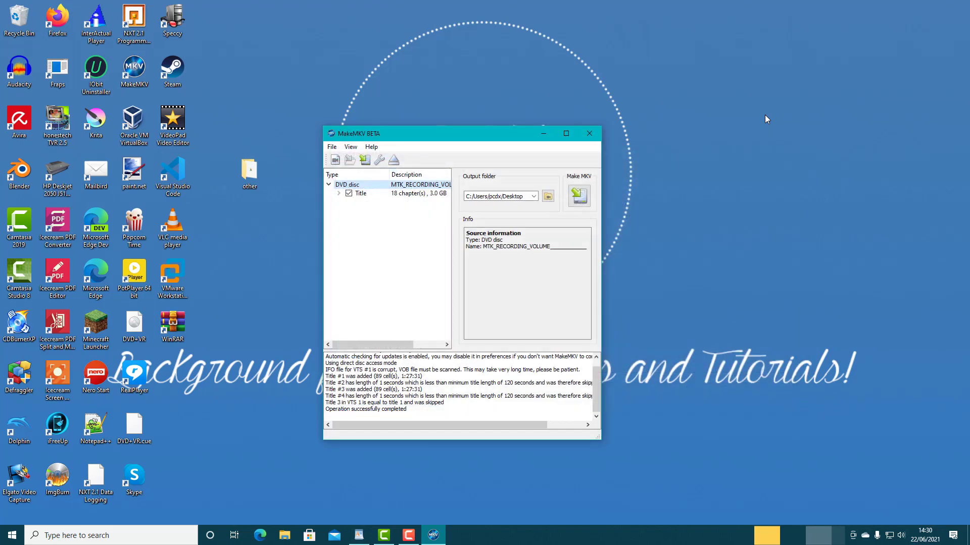
key("Tab")
key("Return")
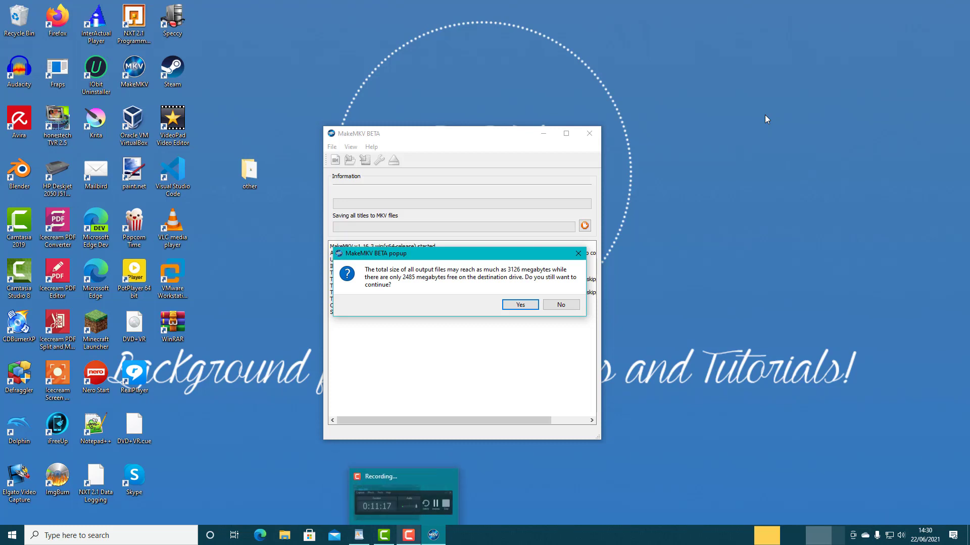
left_click(408, 536)
left_click(921, 488)
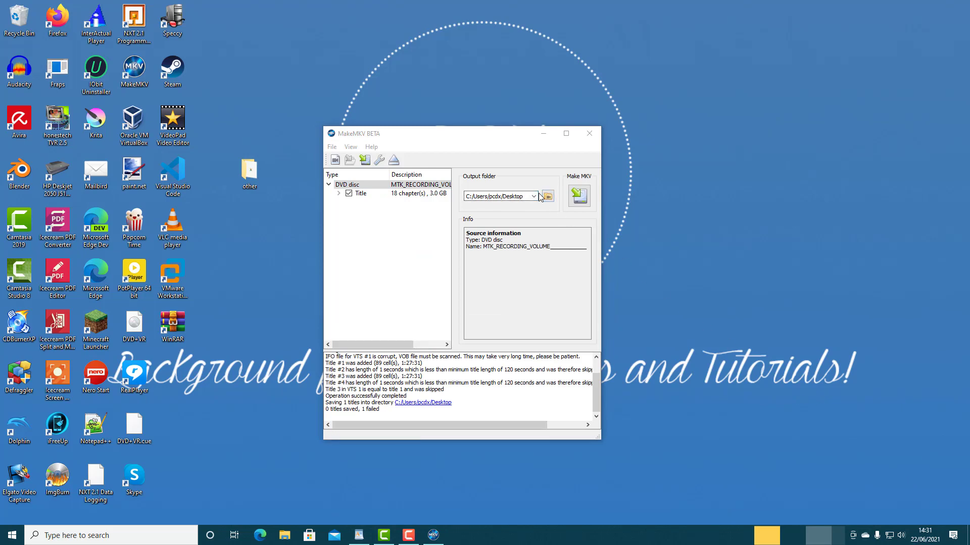
Step: Set the output folder to Hard Disk (E:), save the title there as an MKV file, and dismiss the completion notice
left_click(539, 195)
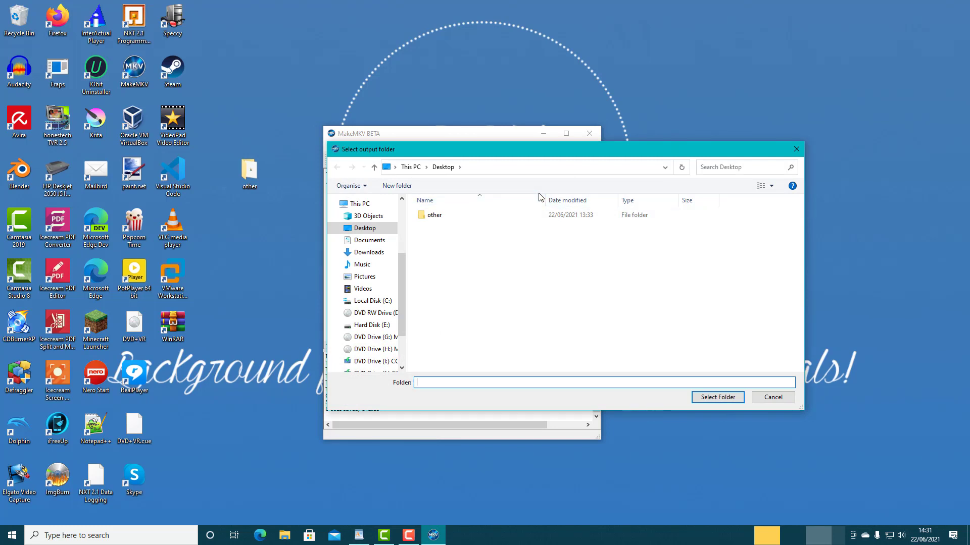
scroll(371, 292, "down", 2)
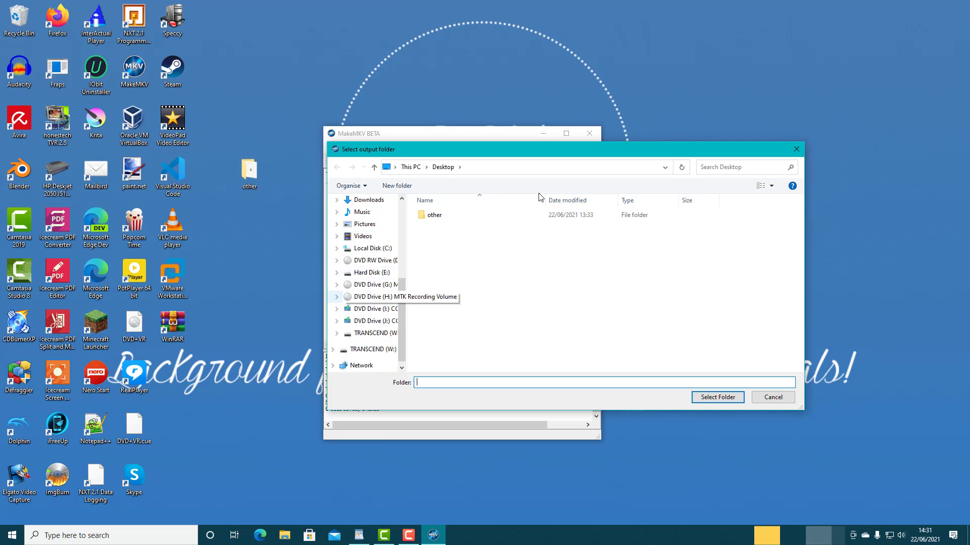
scroll(372, 288, "up", 2)
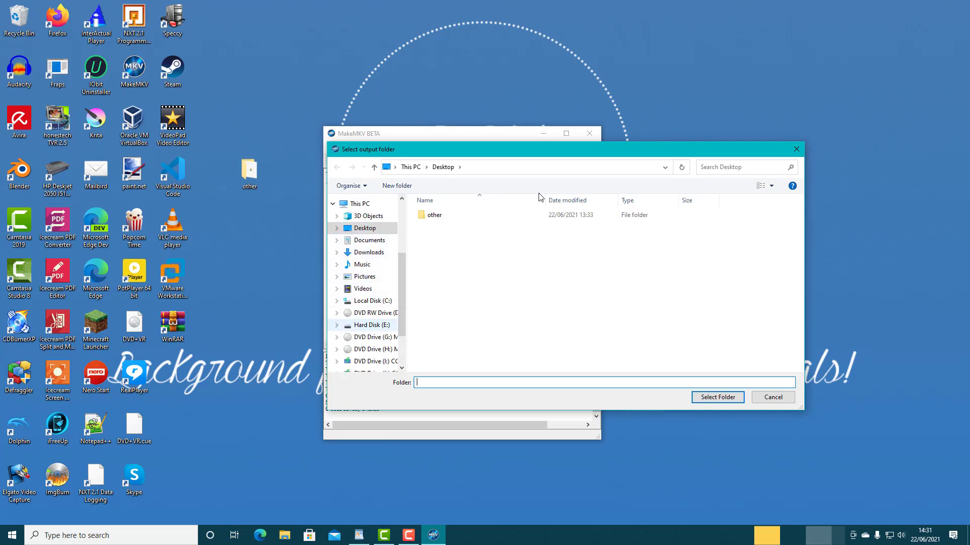
left_click(372, 325)
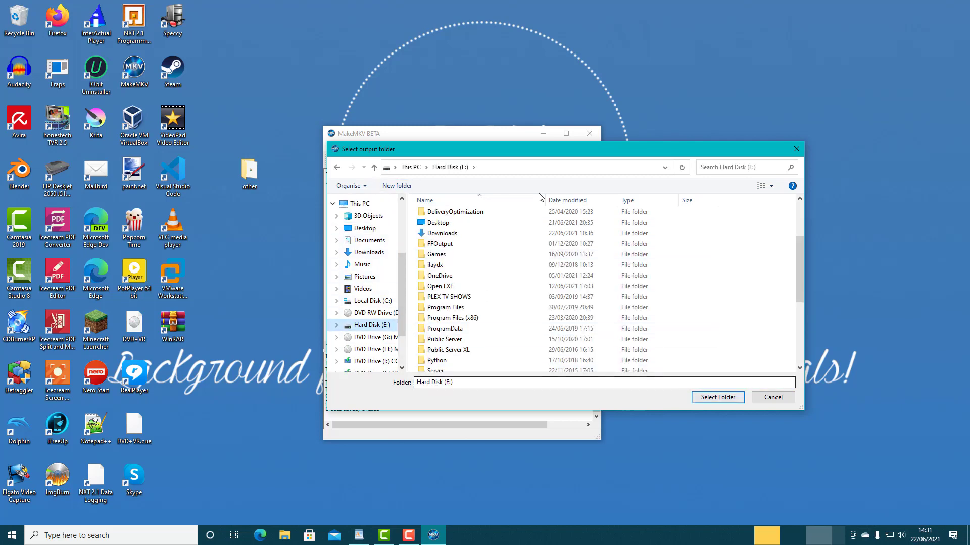
left_click(717, 397)
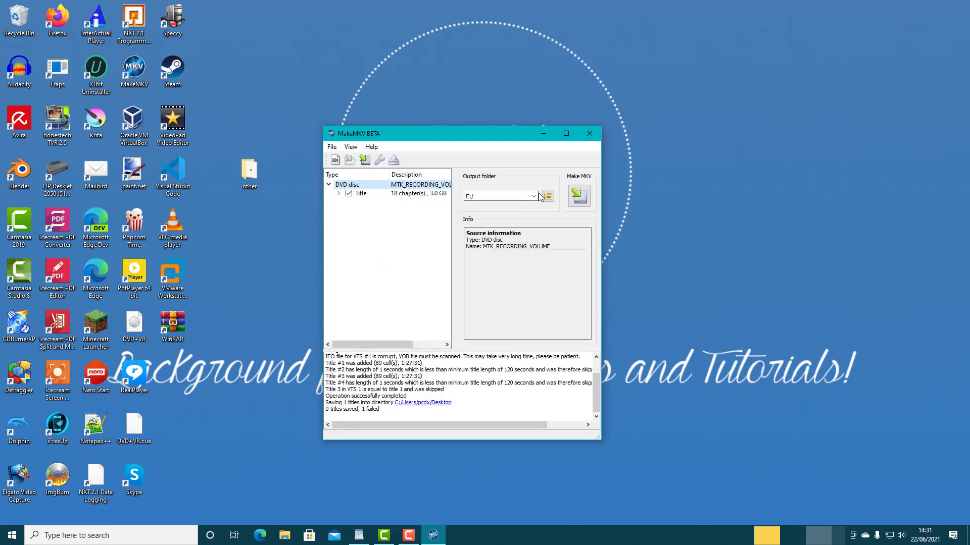
left_click(580, 196)
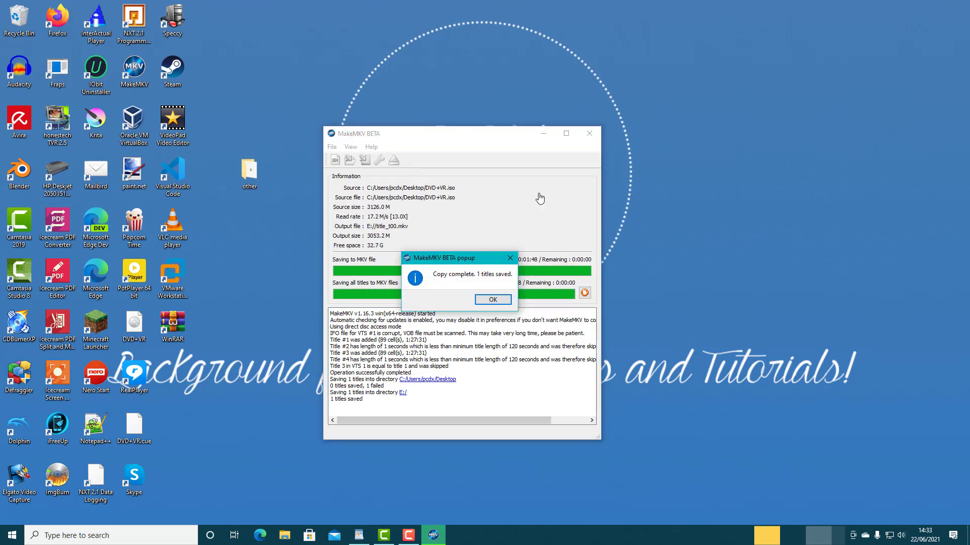
key("Return")
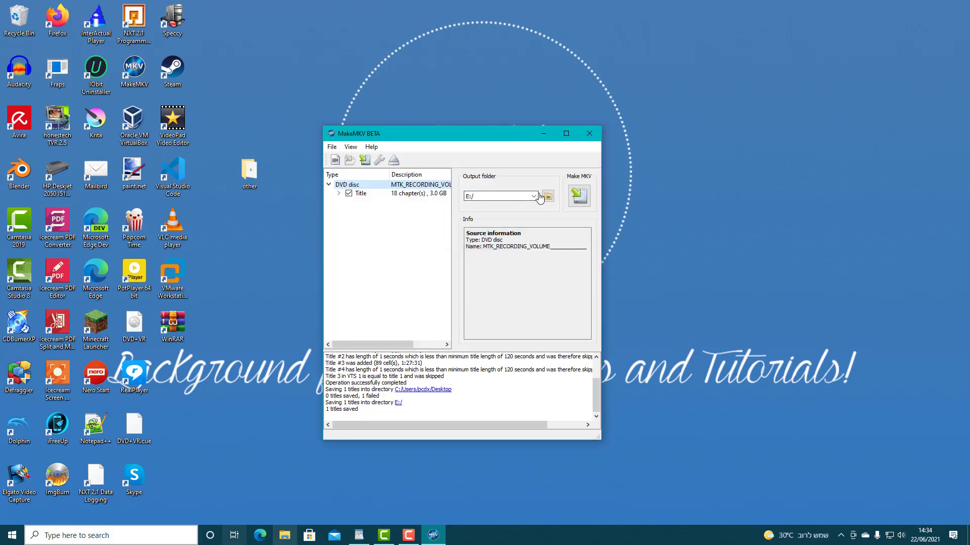
Step: Open the title_t00 MKV file from Hard Disk (E:) in Films & TV and try to play it
left_click(285, 536)
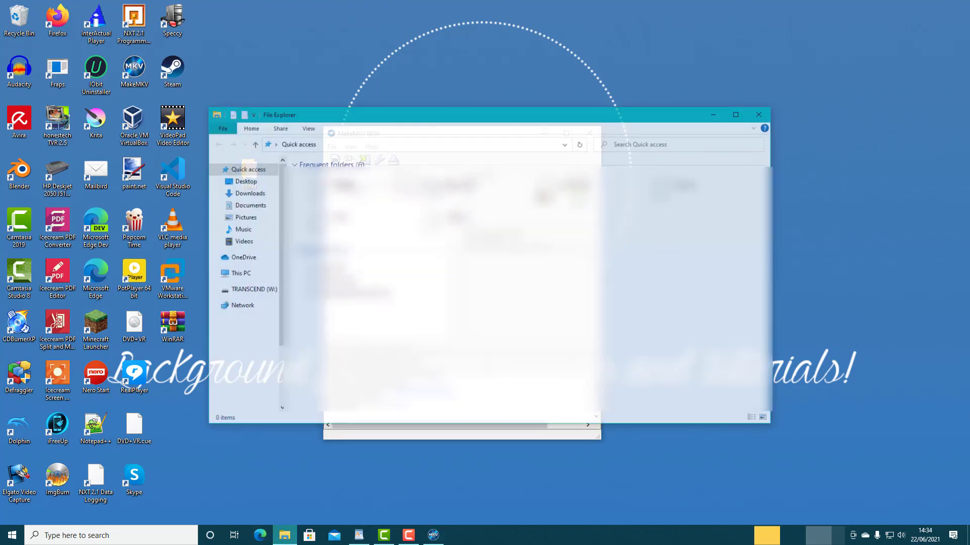
left_click(248, 394)
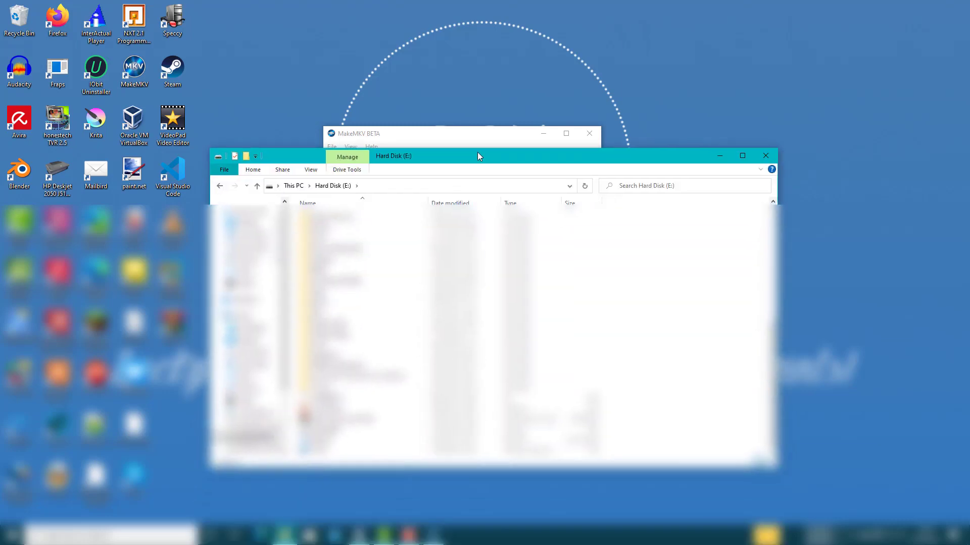
double_click(347, 436)
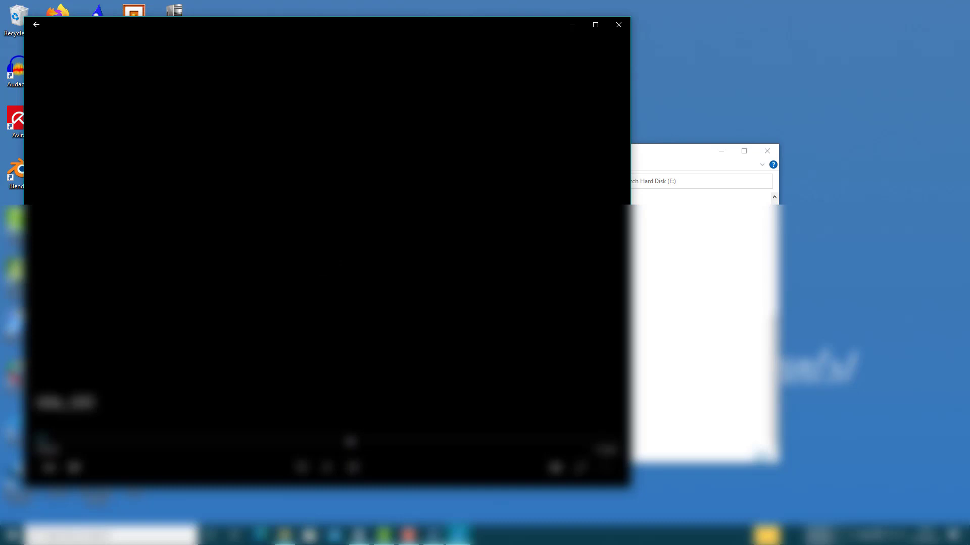
left_click(327, 469)
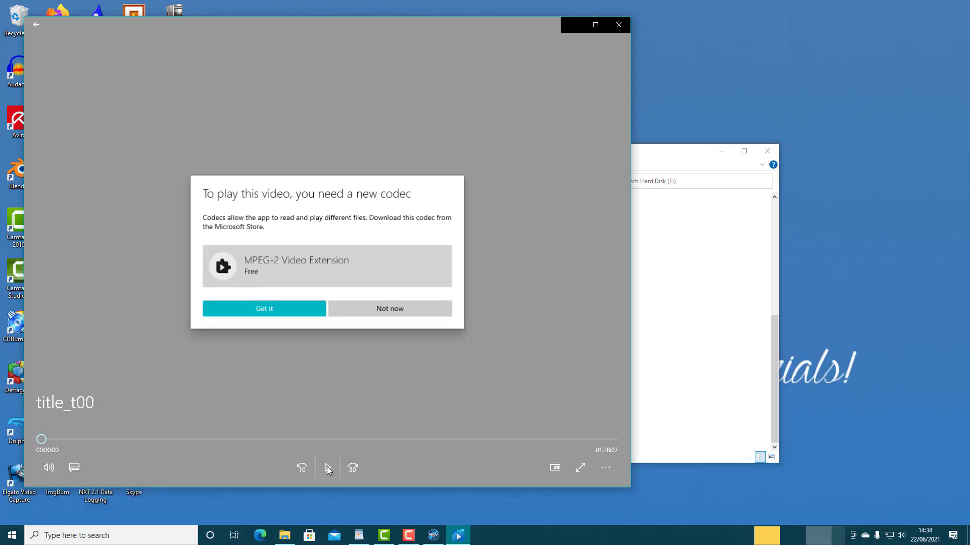
Step: Get the free MPEG-2 Video Extension codec, verifying the account with its PIN, and agree to download and install it
key("Return")
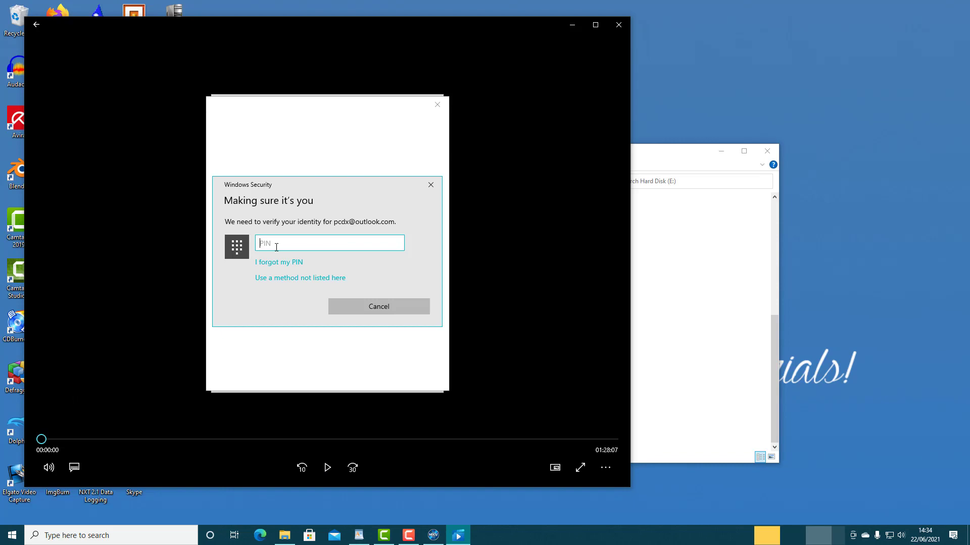
type("****")
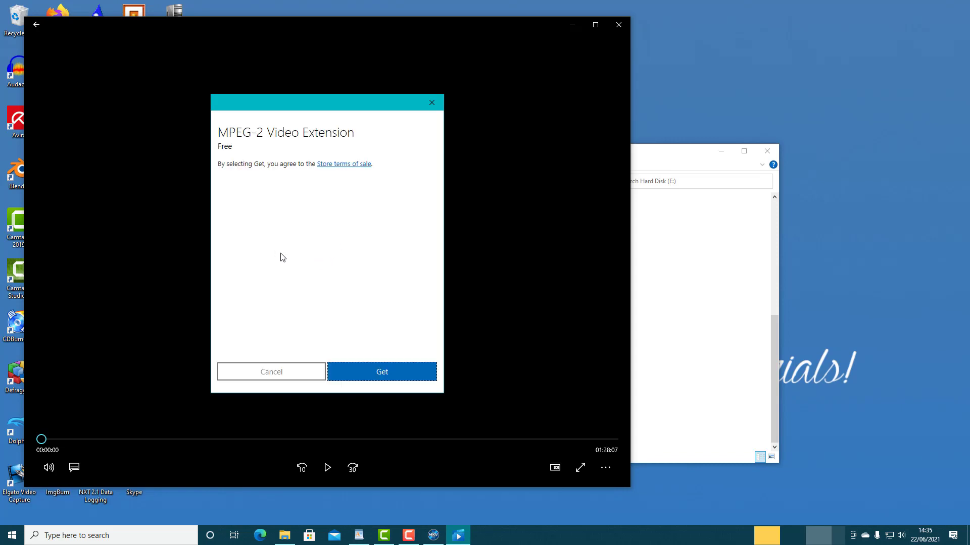
left_click(382, 374)
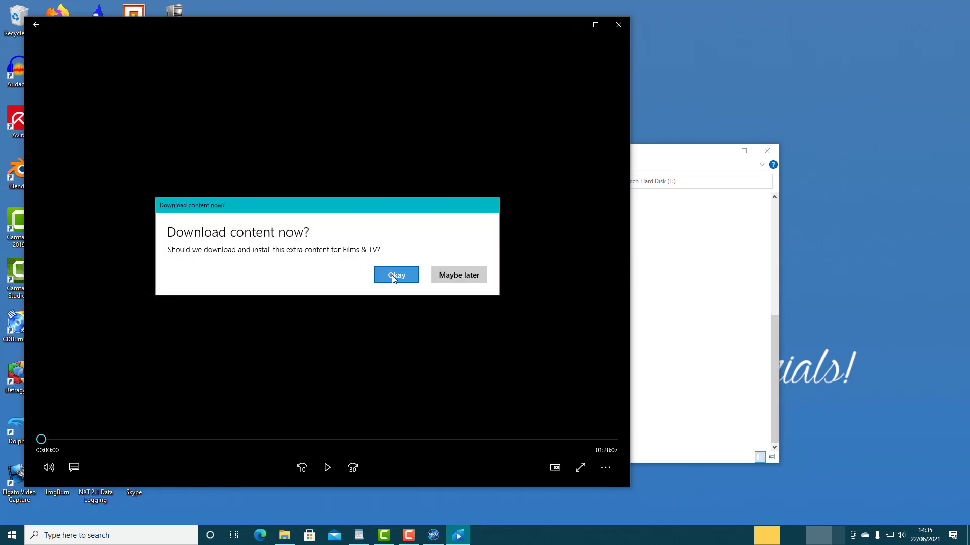
left_click(392, 274)
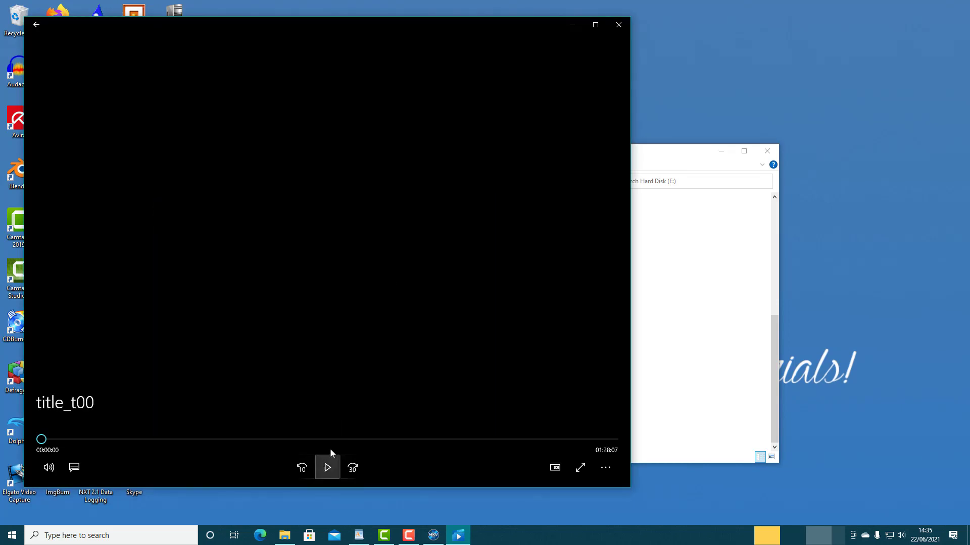
Step: Play the start of title_t00 to check the recovered video, pause it, and close the player, File Explorer and MakeMKV
left_click(326, 467)
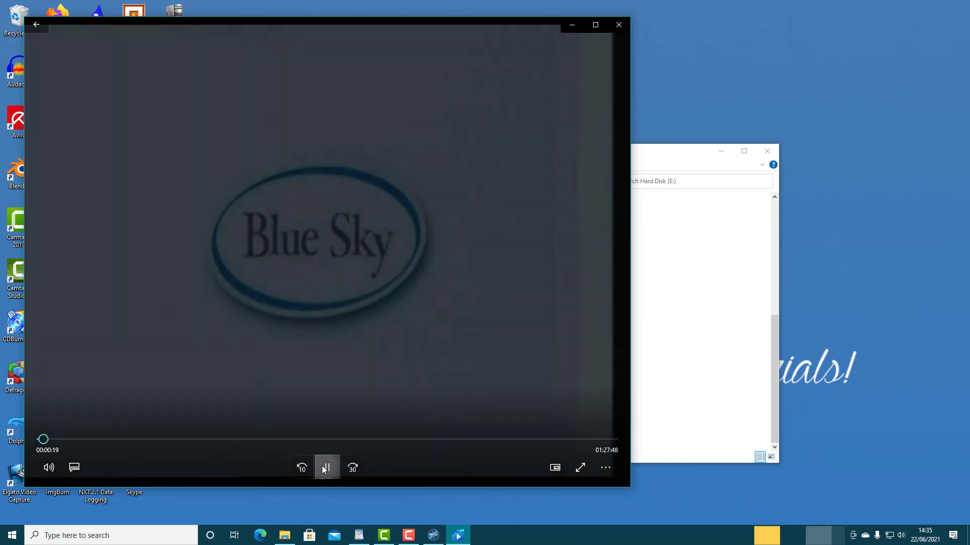
left_click(326, 468)
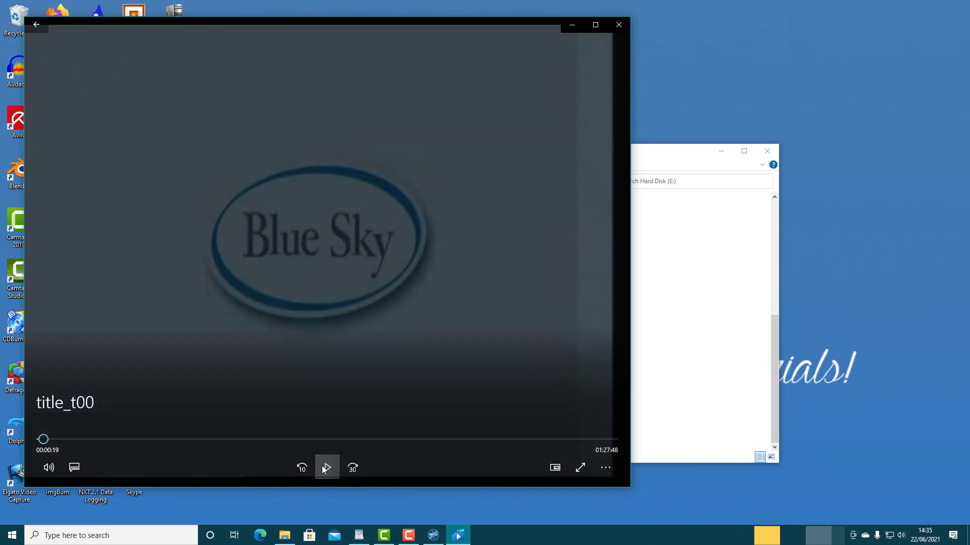
left_click(618, 25)
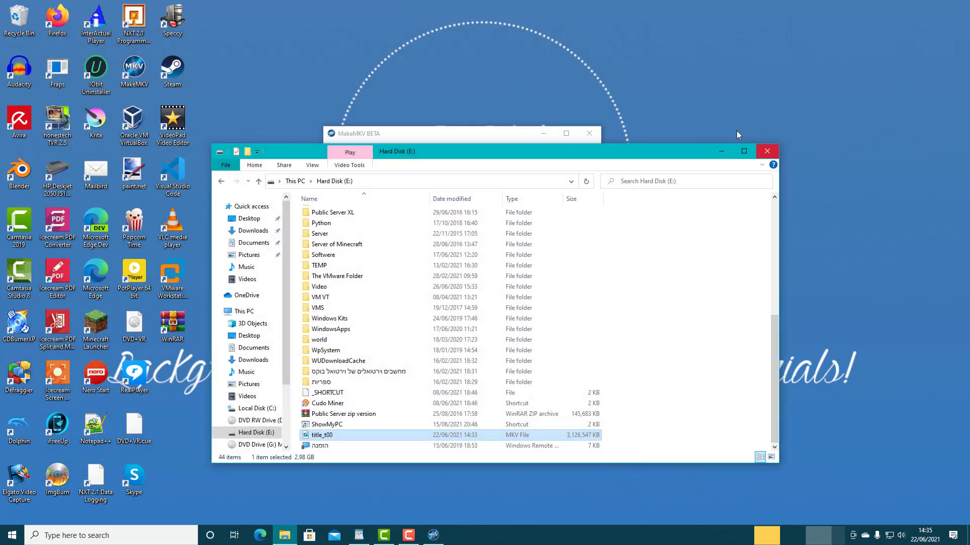
left_click(764, 155)
left_click(589, 134)
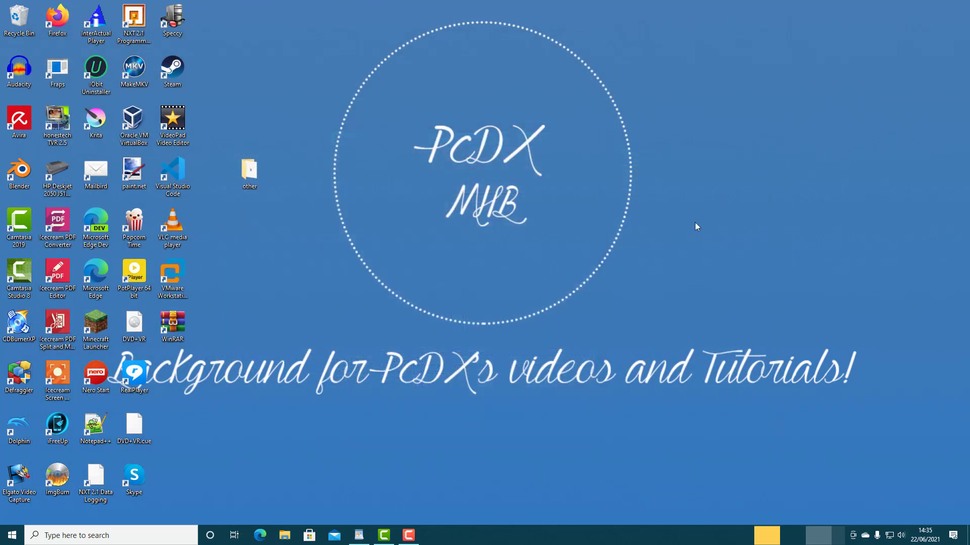
left_click(409, 535)
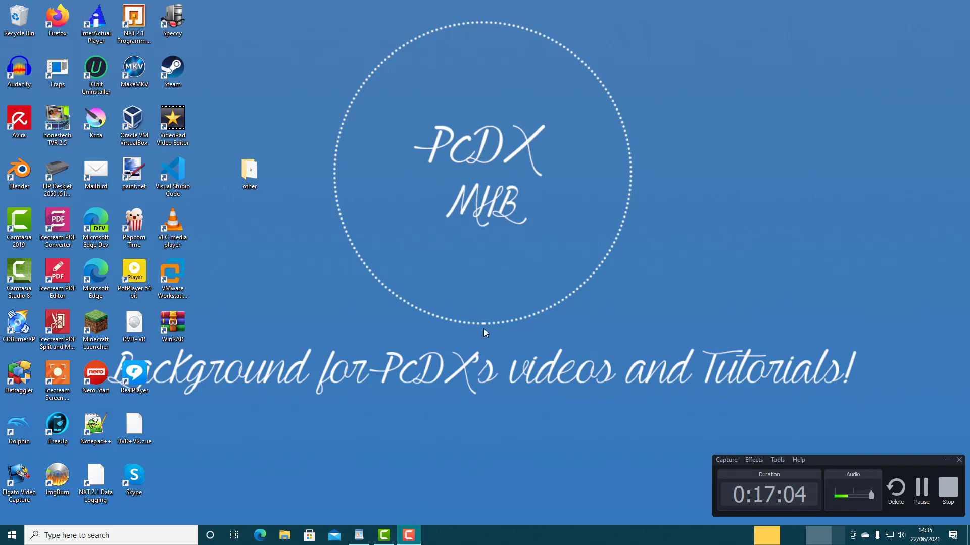